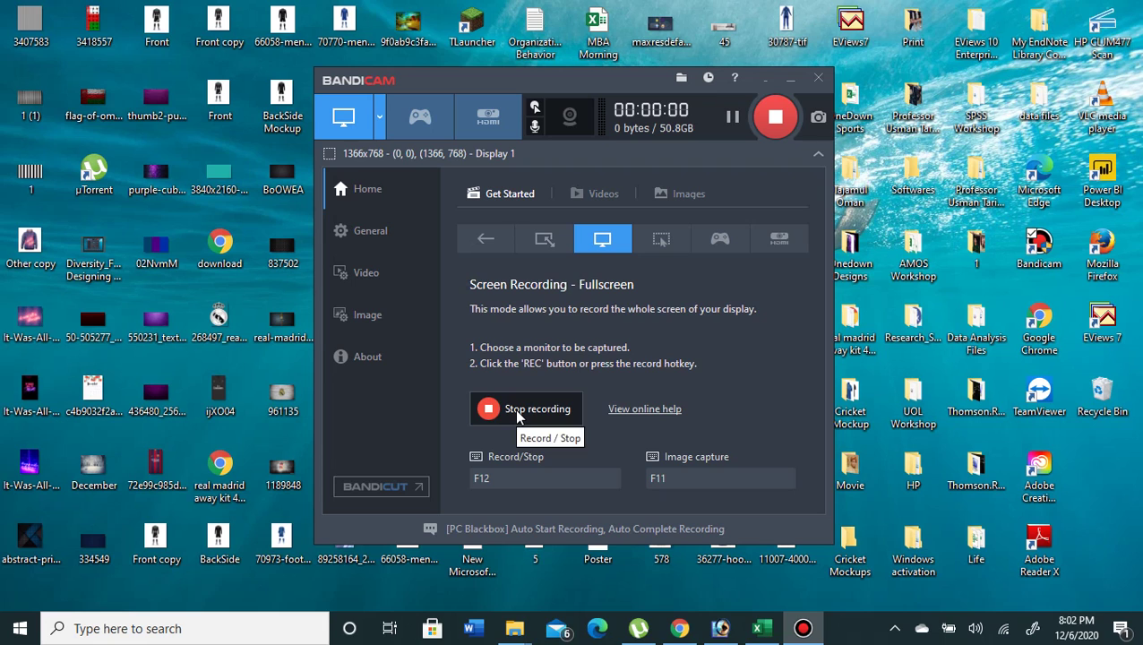
- Minimize the Bandicam window so the desktop shows while recording continues
left_click(787, 83)
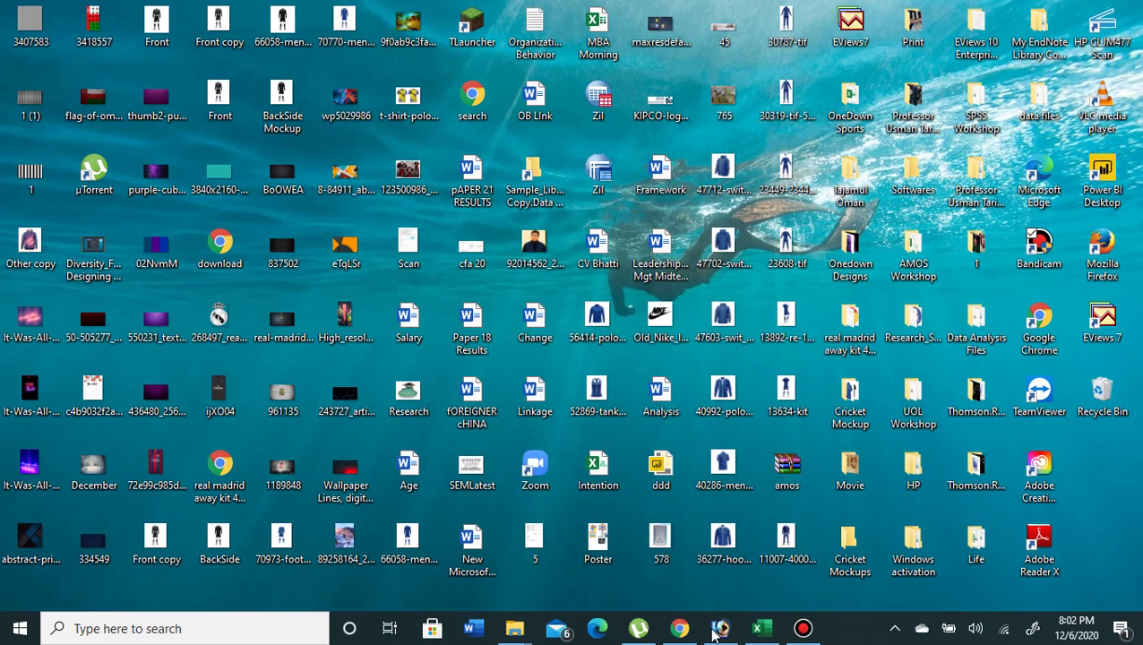
- Restore Photoshop from the taskbar to show the tracksuit mockup 11007-4000x5500.tif
left_click(719, 629)
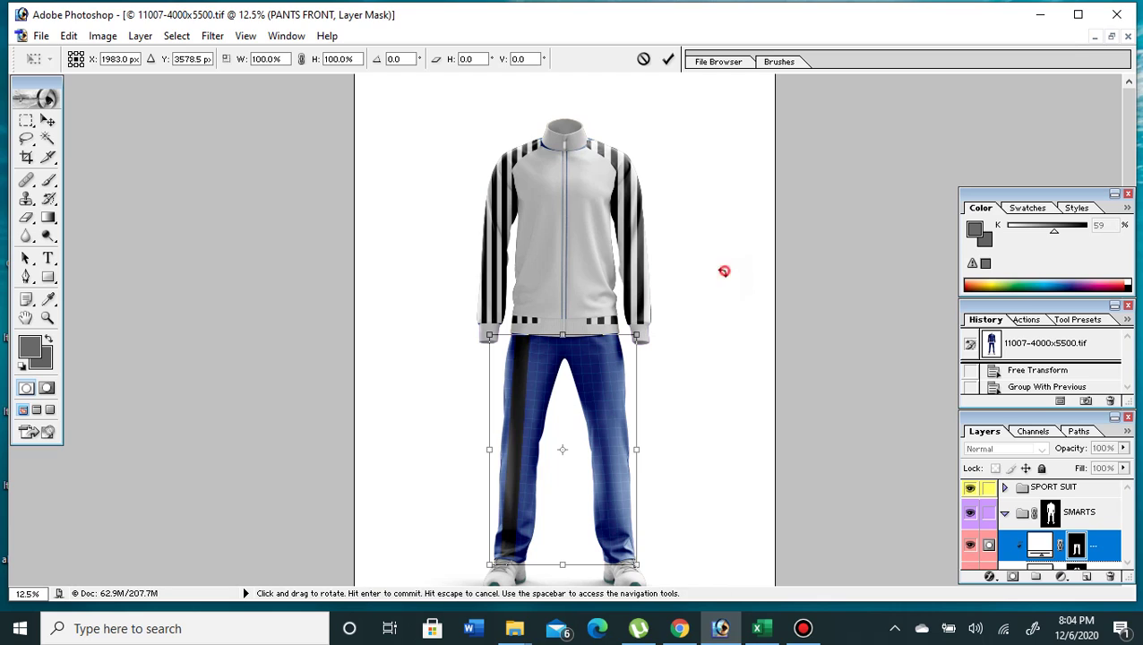
- Commit the pants grid transform with the Move tool and scroll through the Layers panel
left_click(47, 121)
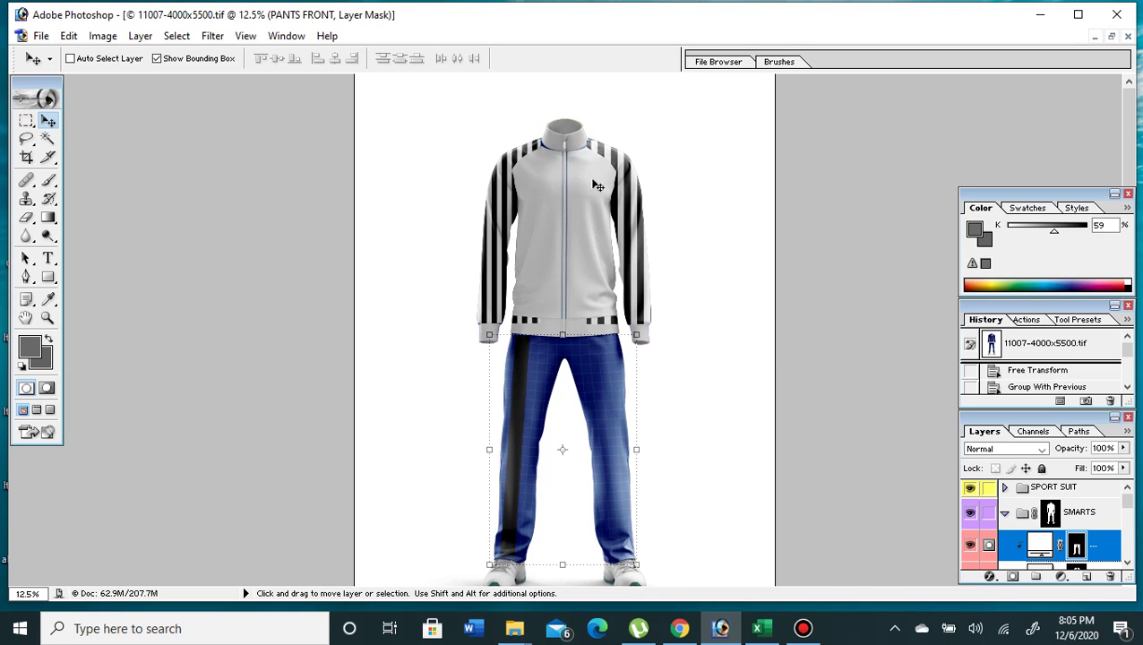
right_click(1127, 527)
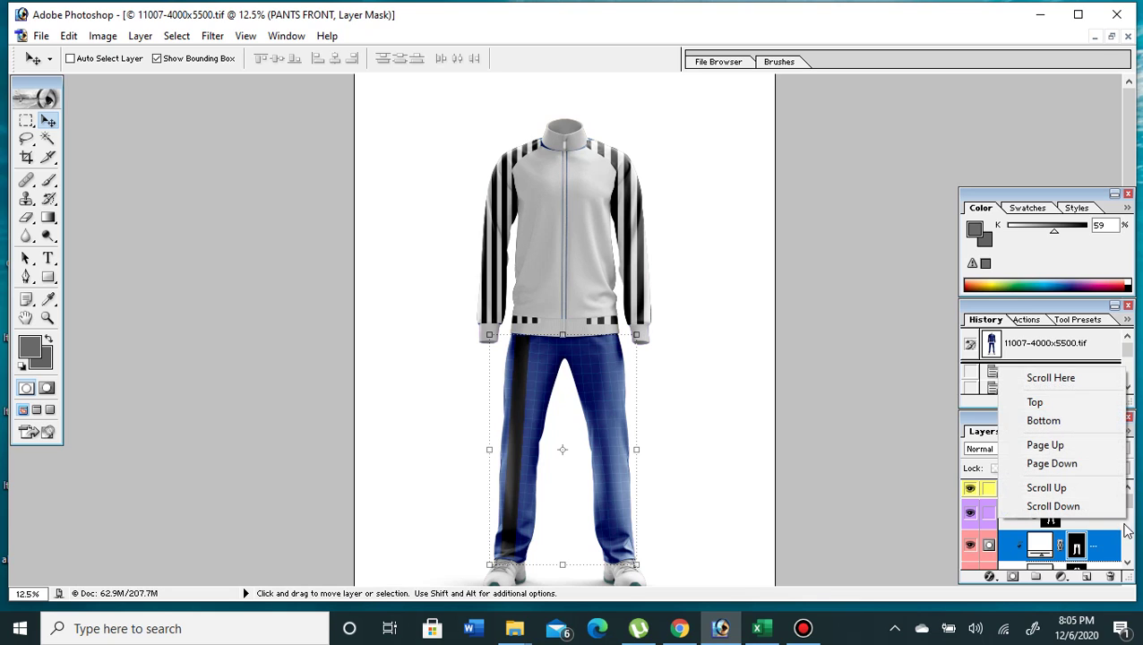
left_click(1127, 561)
right_click(1128, 563)
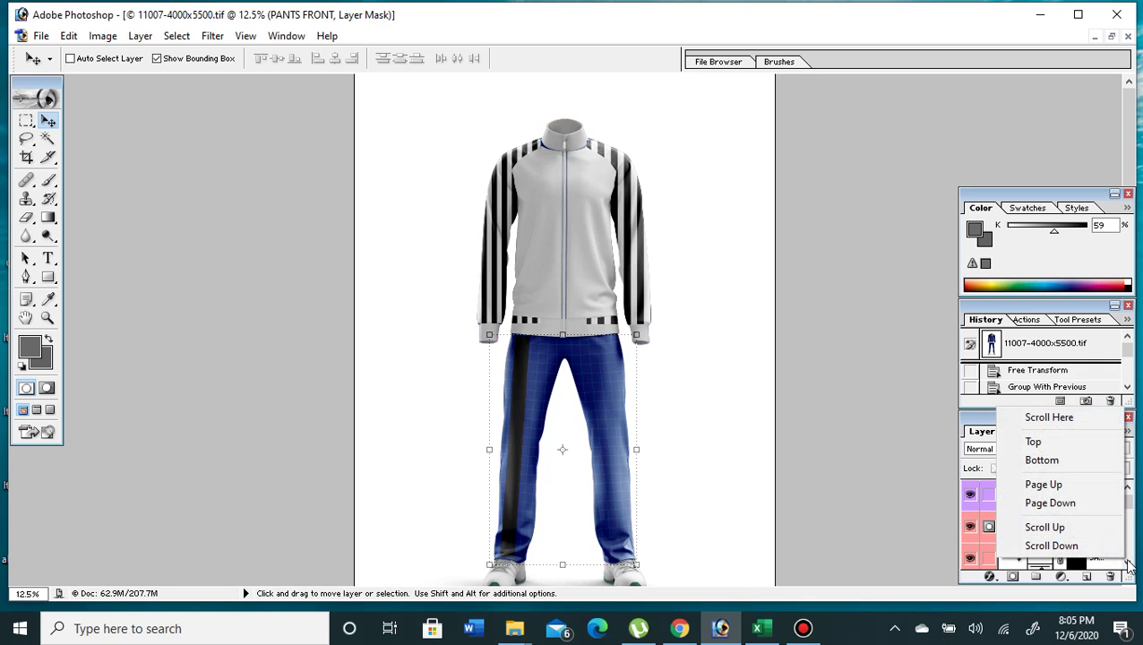
left_click(1128, 564)
left_click_drag(1127, 501, 1126, 523)
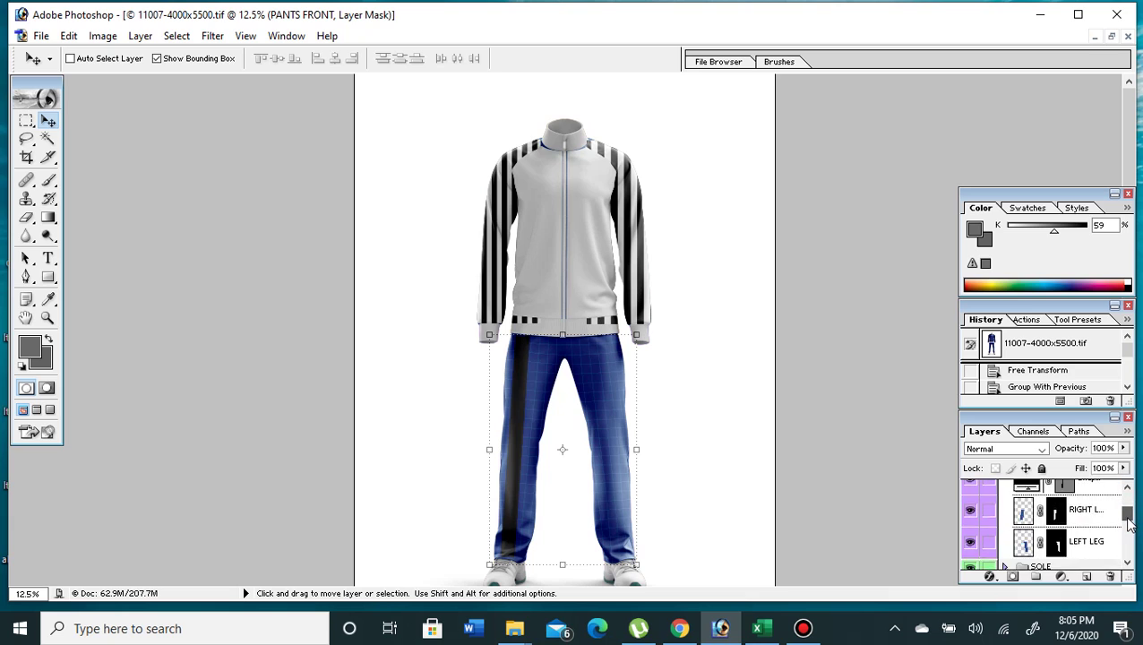
scroll(1127, 524, "up", 2)
scroll(1127, 524, "up", 2)
scroll(1126, 524, "up", 2)
scroll(1127, 524, "up", 2)
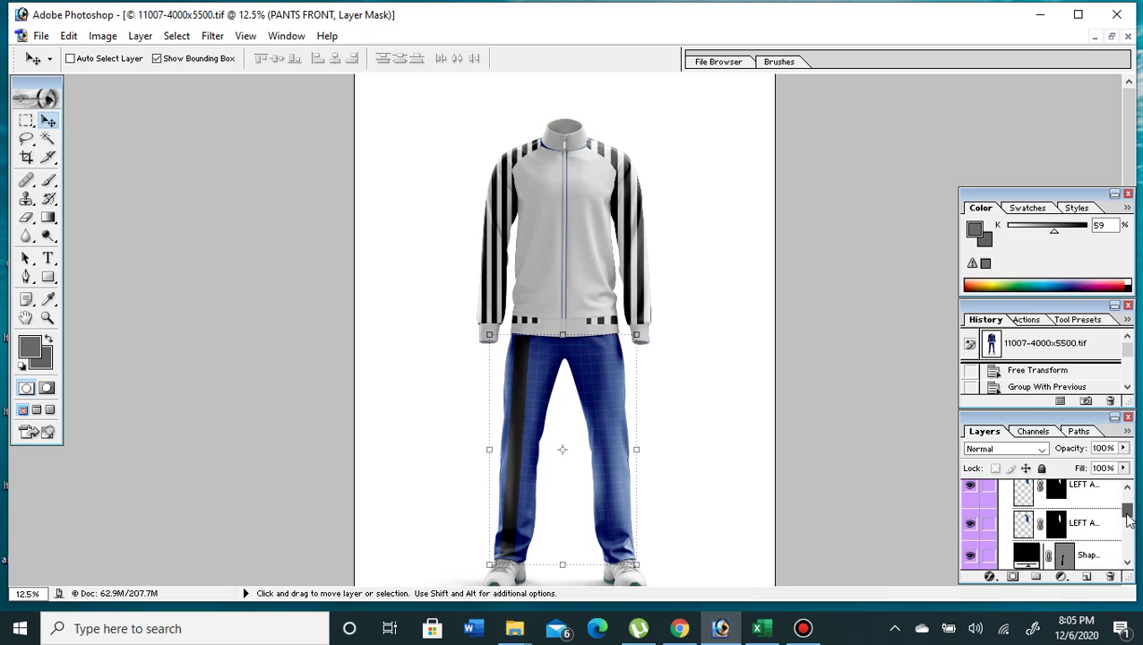
scroll(1127, 520, "up", 1)
scroll(1127, 519, "down", 2)
- Make LEFT ARM the working layer, leaving its name unchanged
left_click(1090, 512)
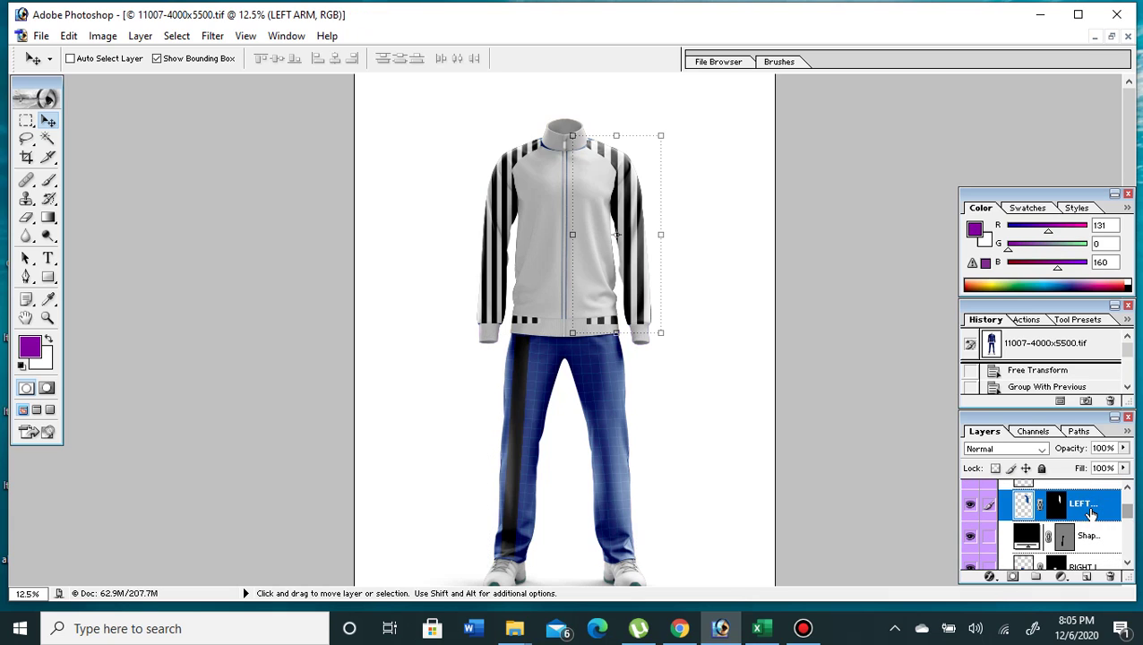
double_click(1090, 507)
key("Return")
left_click(41, 36)
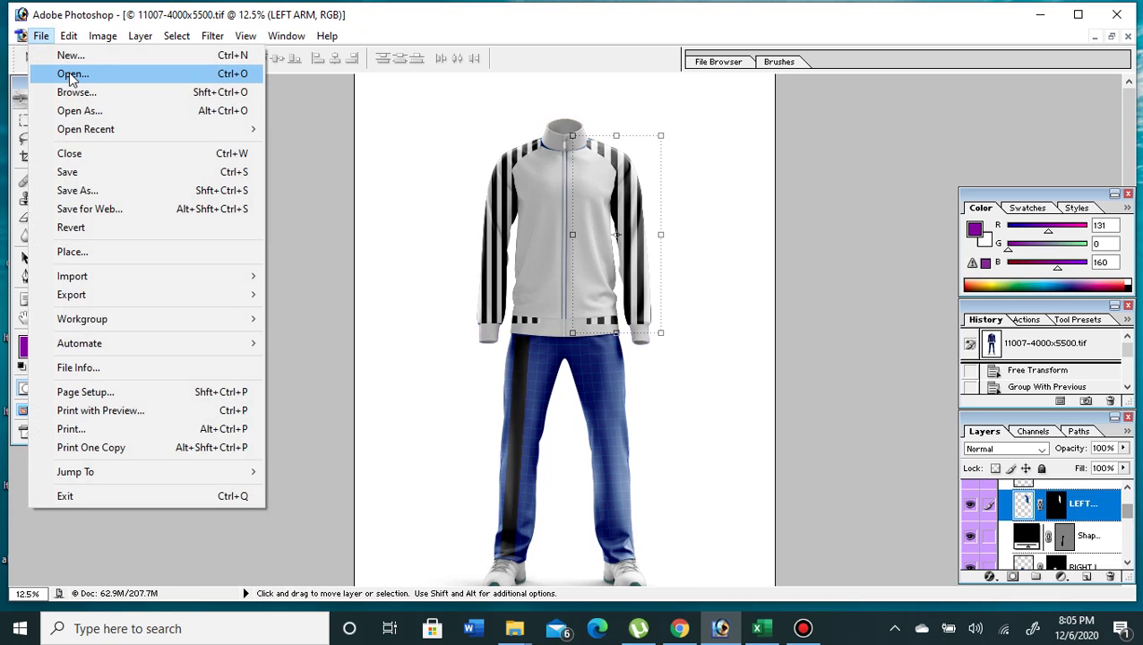
- Open the 02NvmM.jpg stripe image as its own document
left_click(69, 73)
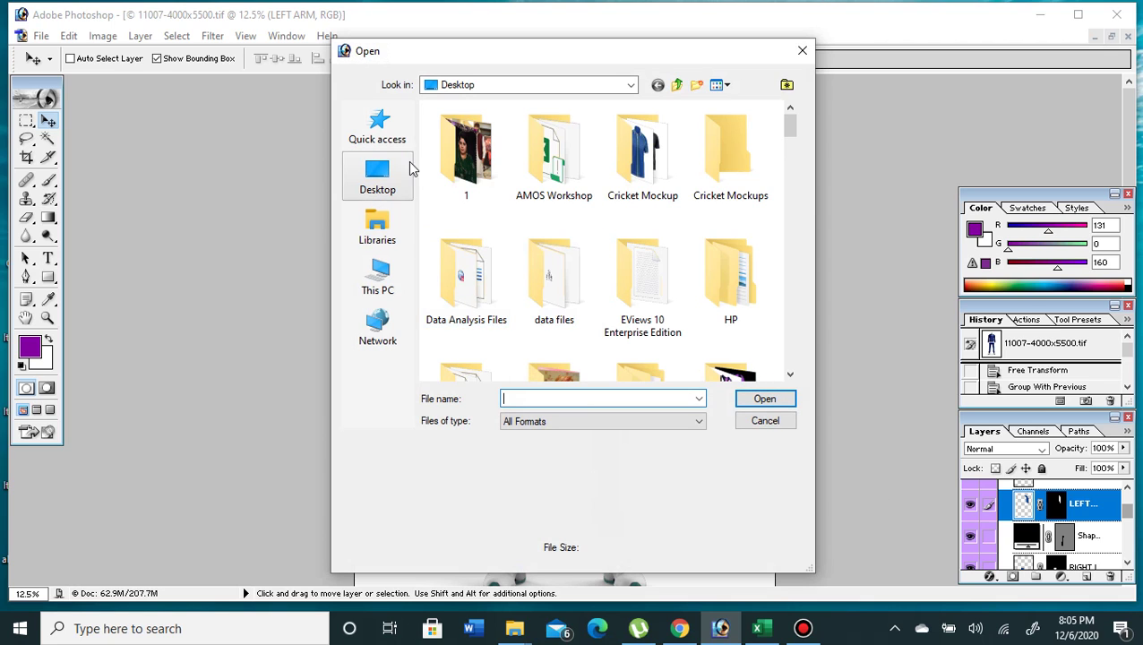
left_click_drag(788, 136, 788, 195)
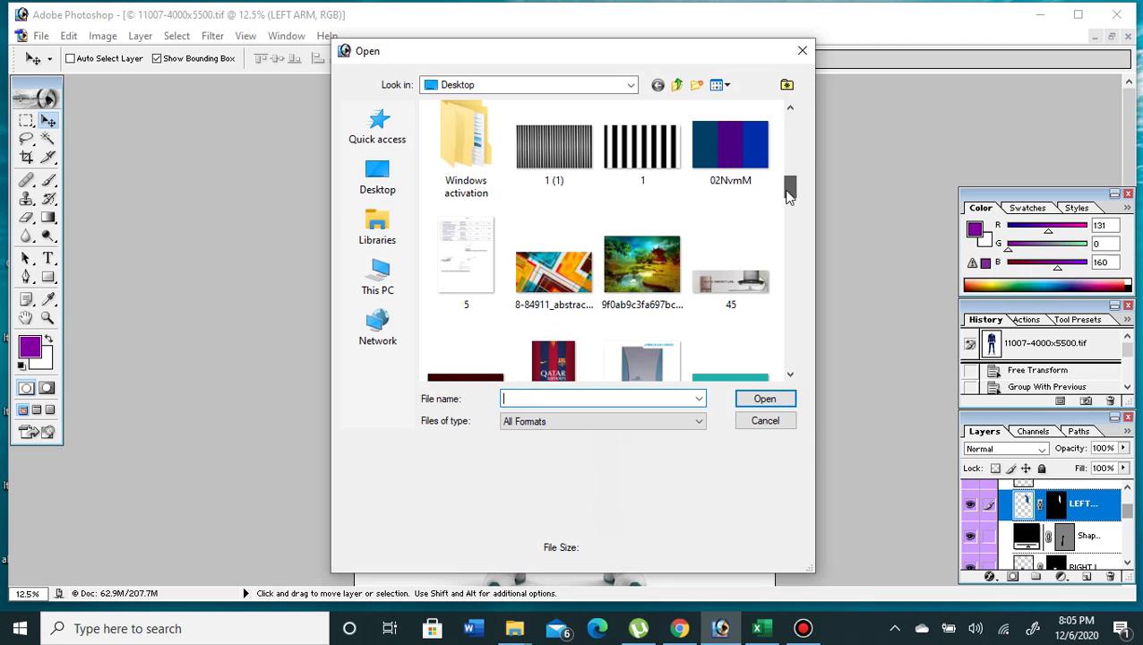
left_click(761, 173)
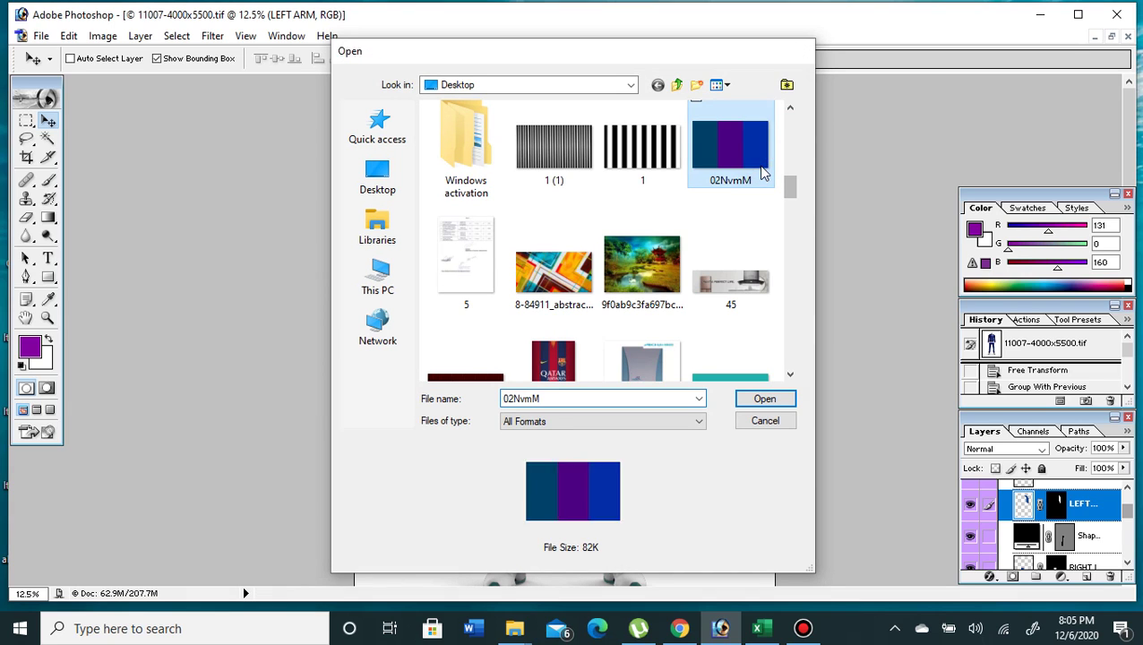
double_click(761, 173)
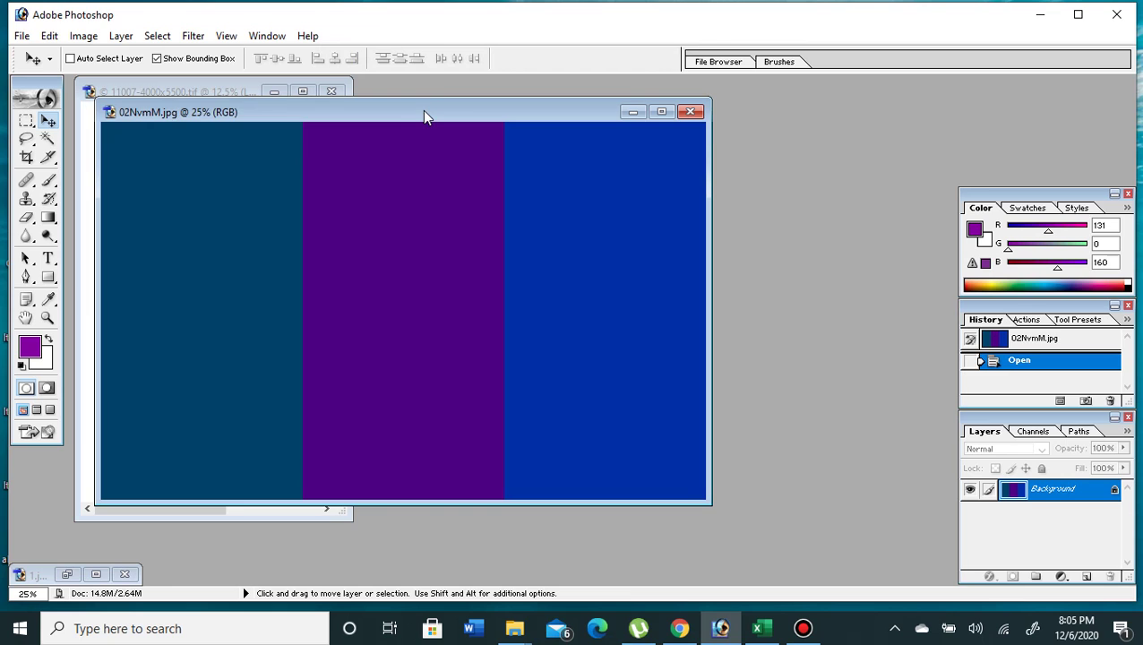
- Drag the stripe image into the tracksuit mockup as Layer 3 and maximize the mockup
mouse_move(422, 110)
left_mouse_down()
mouse_move(669, 203)
mouse_move(680, 188)
left_mouse_up()
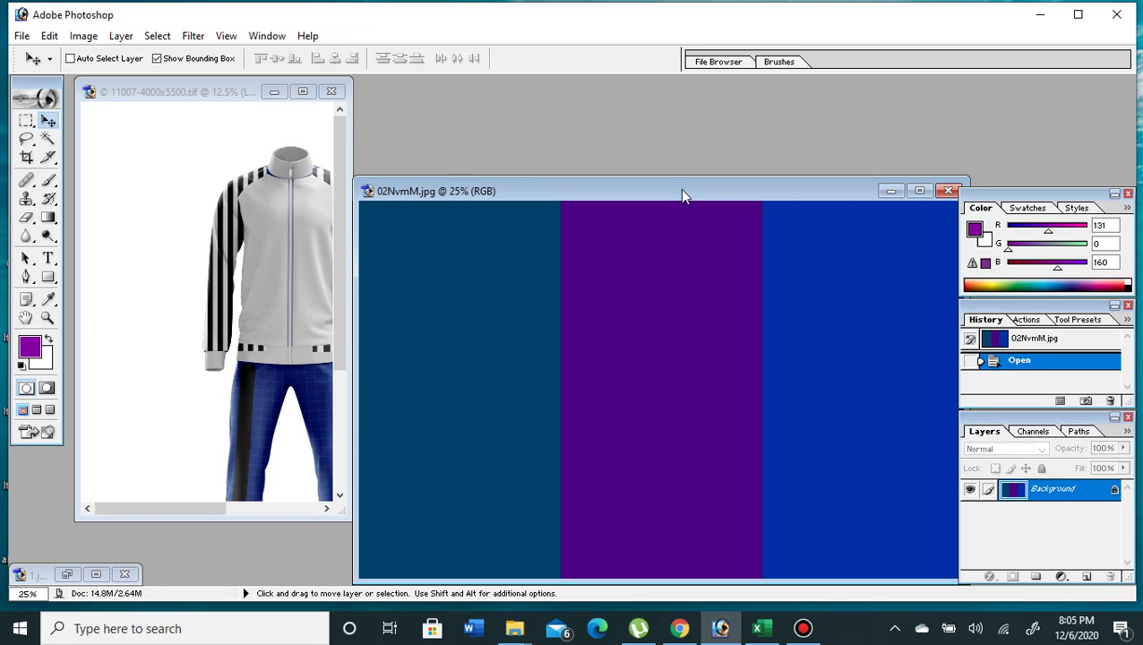
left_click(511, 281)
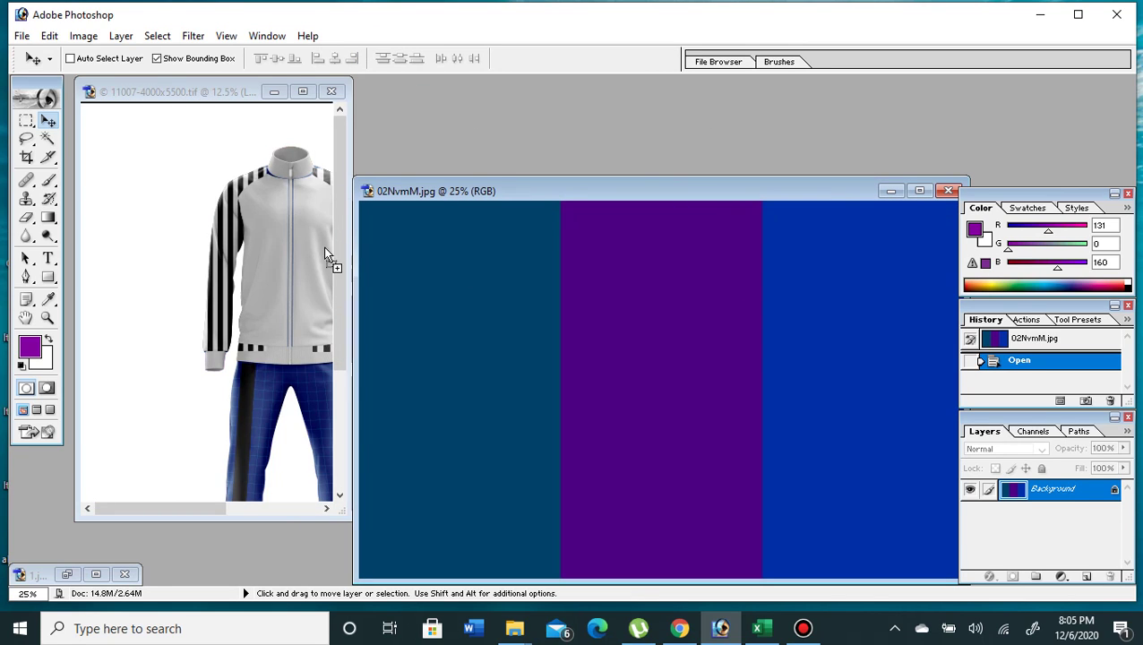
left_click_drag(512, 281, 312, 247)
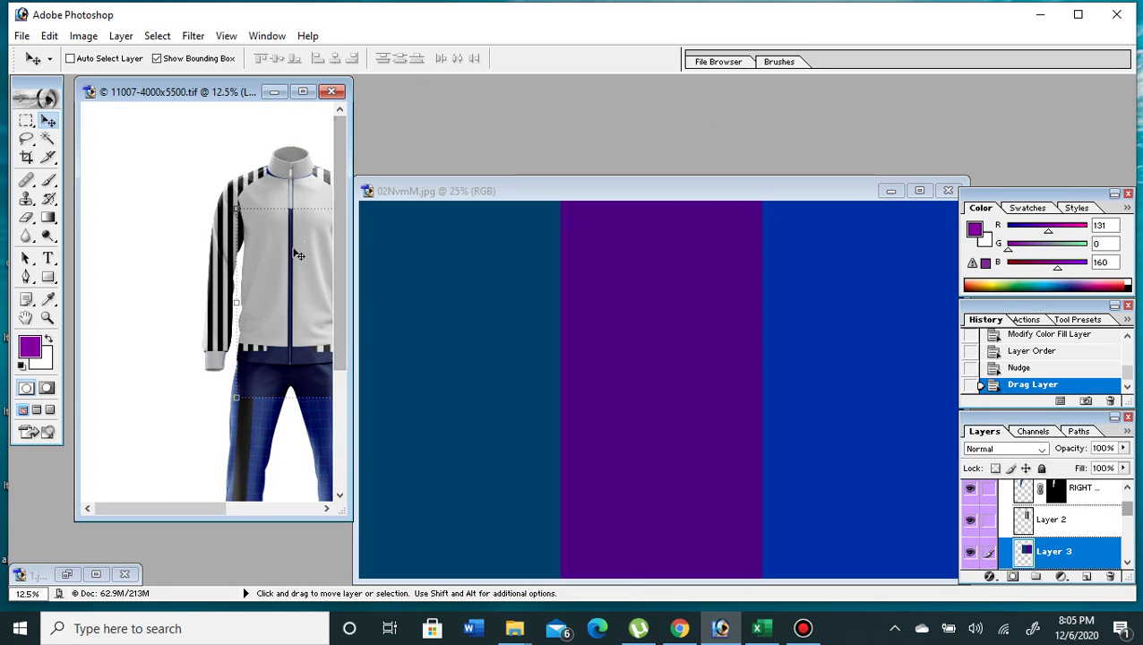
left_click(310, 95)
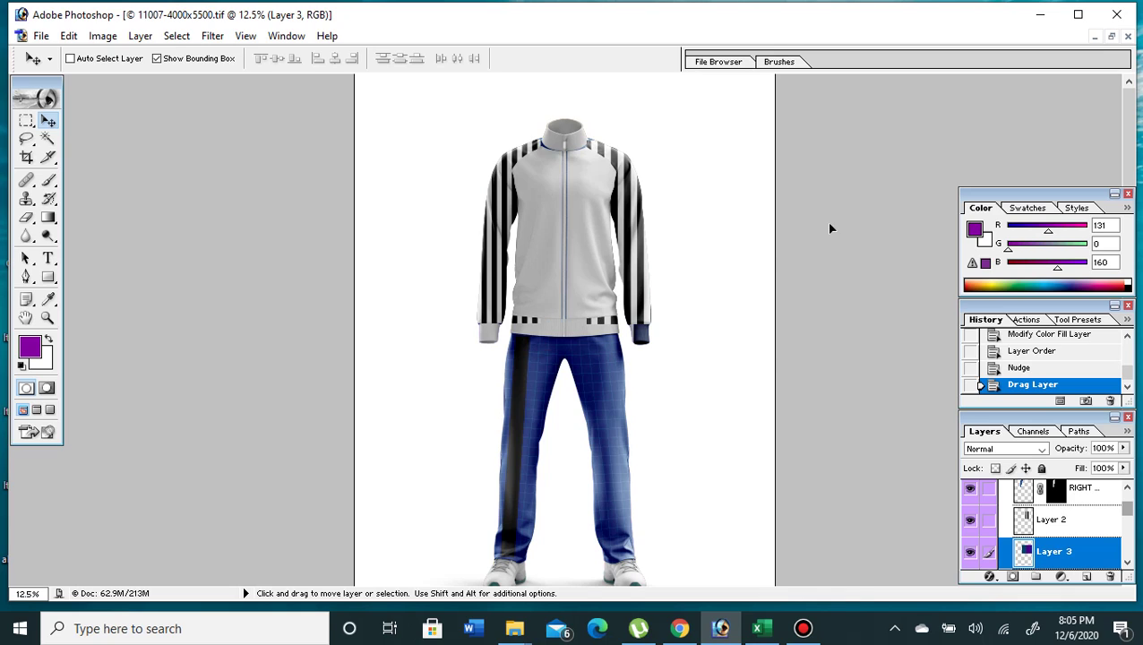
- Undo a move of the stripe Layer 3, then delete Layer 3 from the mockup
left_click_drag(825, 220, 681, 233)
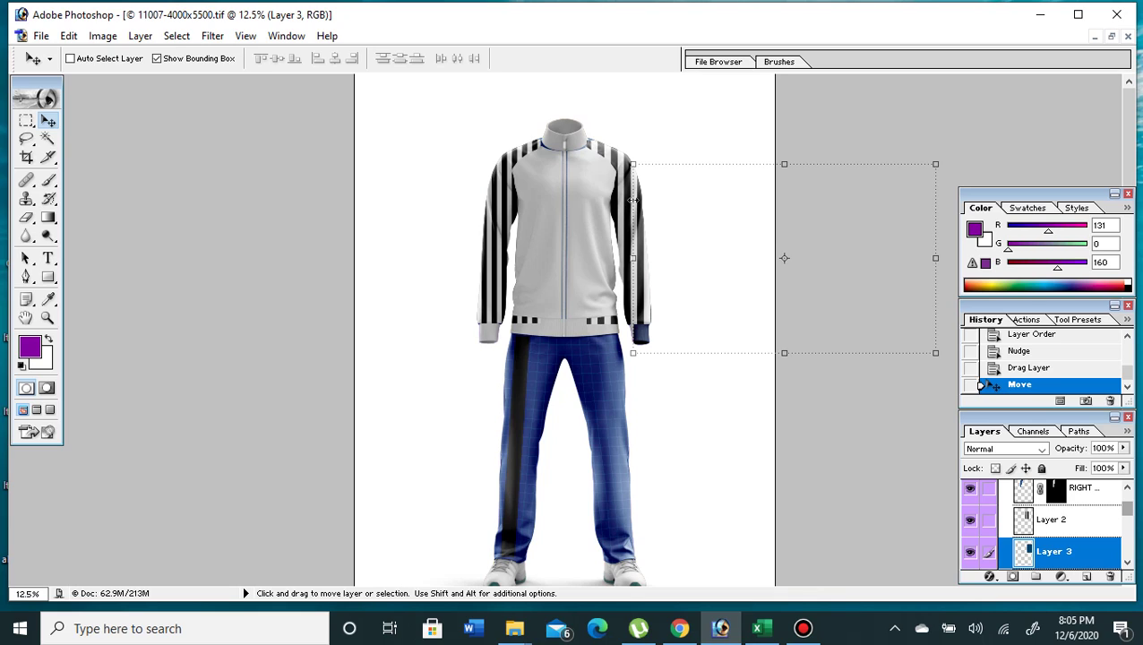
key("ctrl+z")
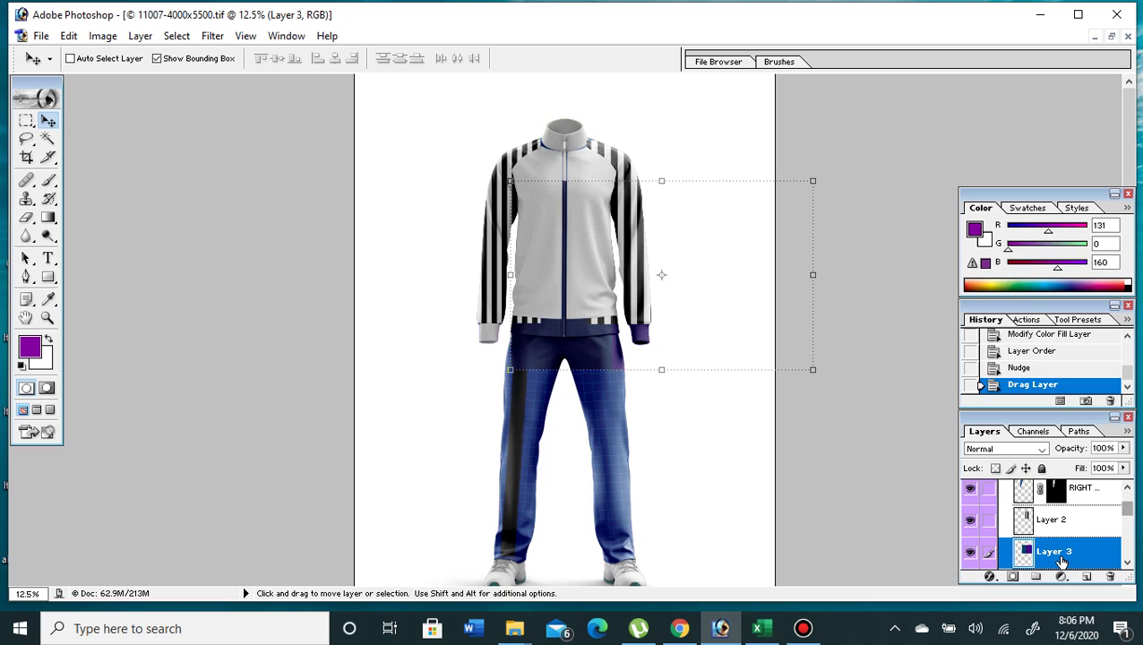
right_click(1051, 557)
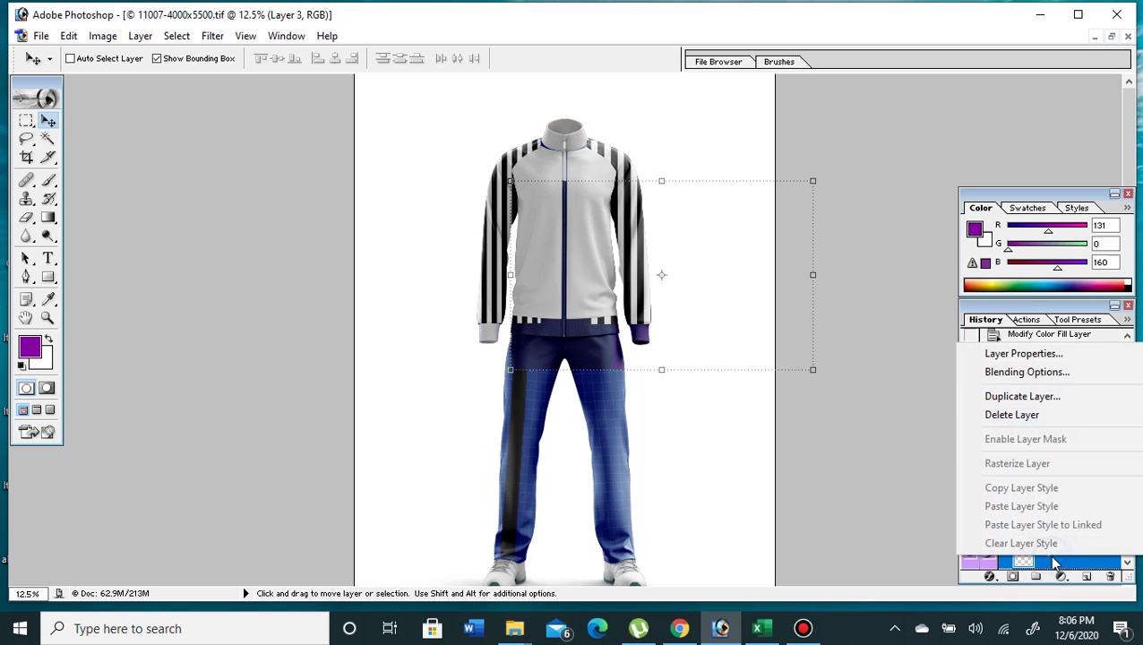
left_click(1010, 415)
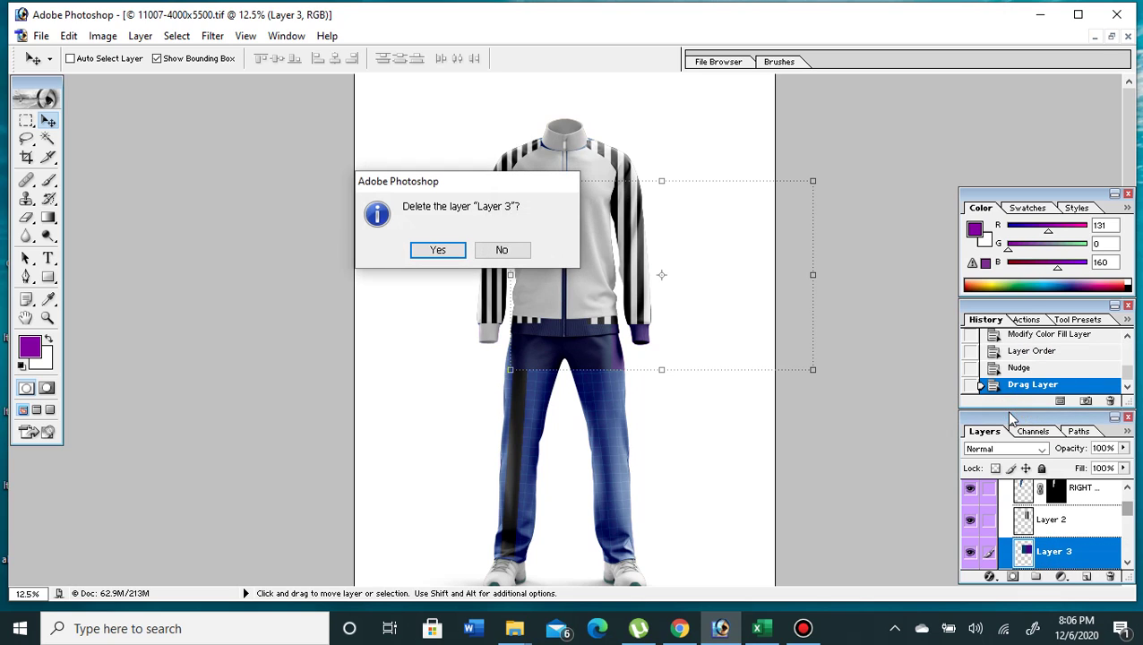
left_click(439, 250)
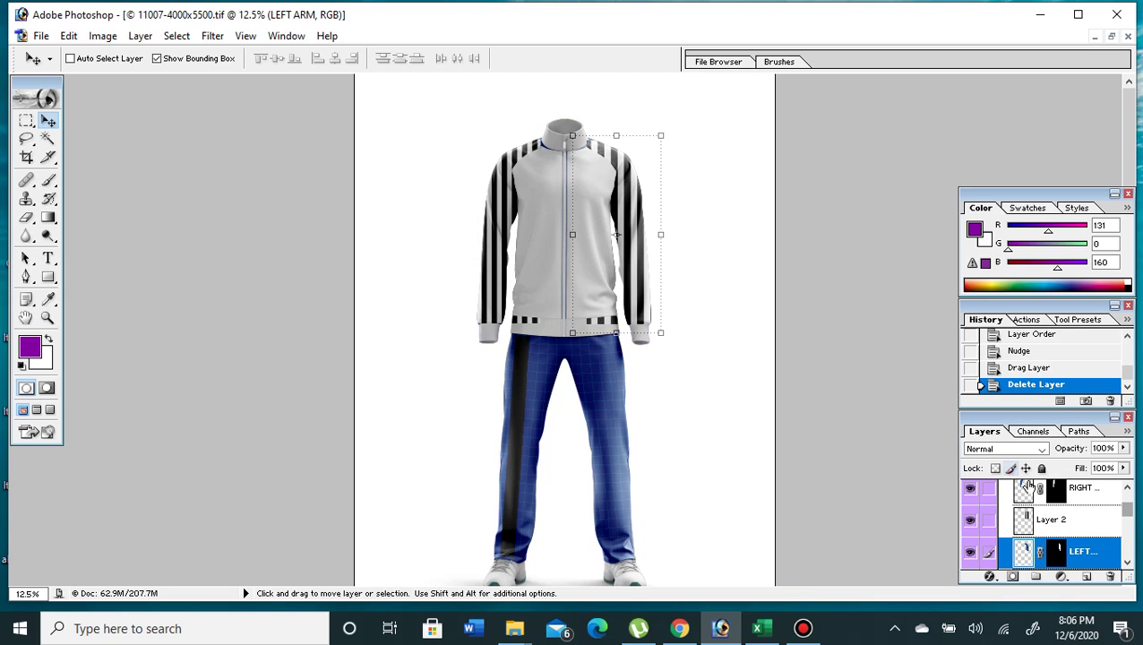
left_click(1125, 488)
left_click(1126, 488)
left_click(1126, 488)
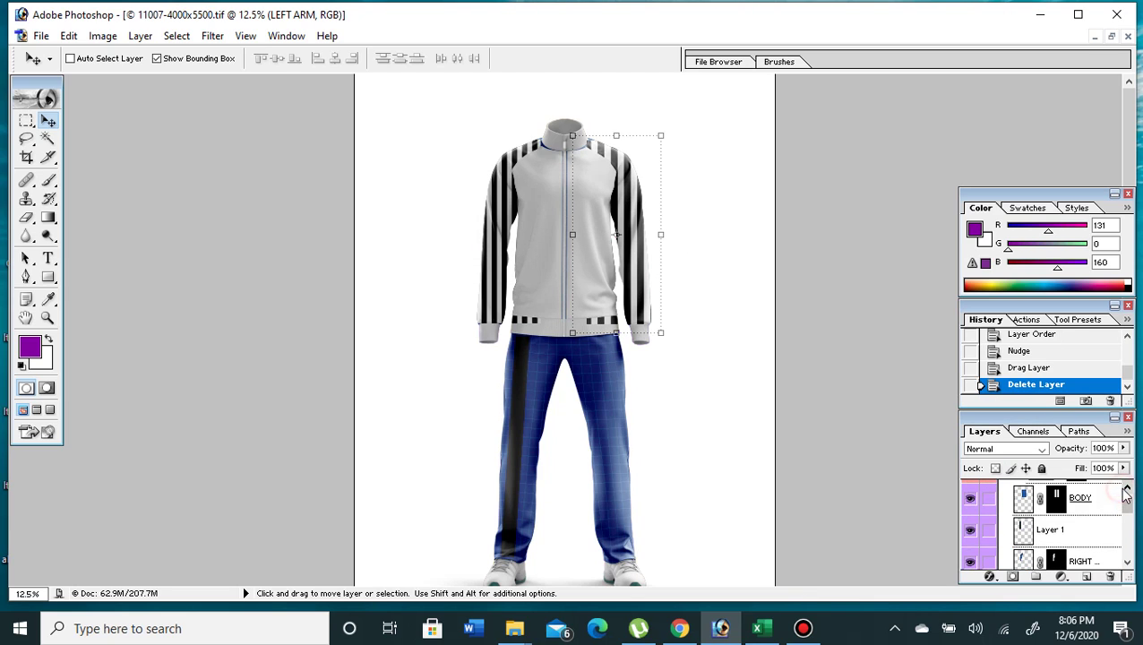
left_click(1126, 488)
left_click(1126, 488)
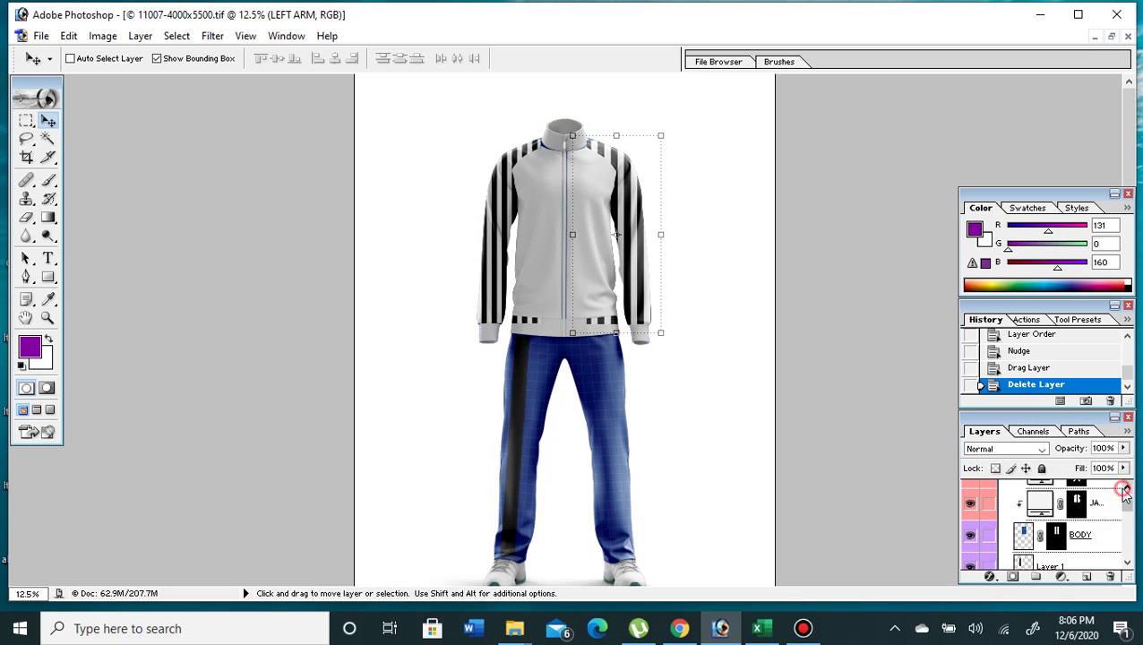
left_click(1127, 562)
left_click(1126, 562)
left_click(1127, 563)
left_click(1127, 562)
left_click(1126, 562)
left_click(1127, 562)
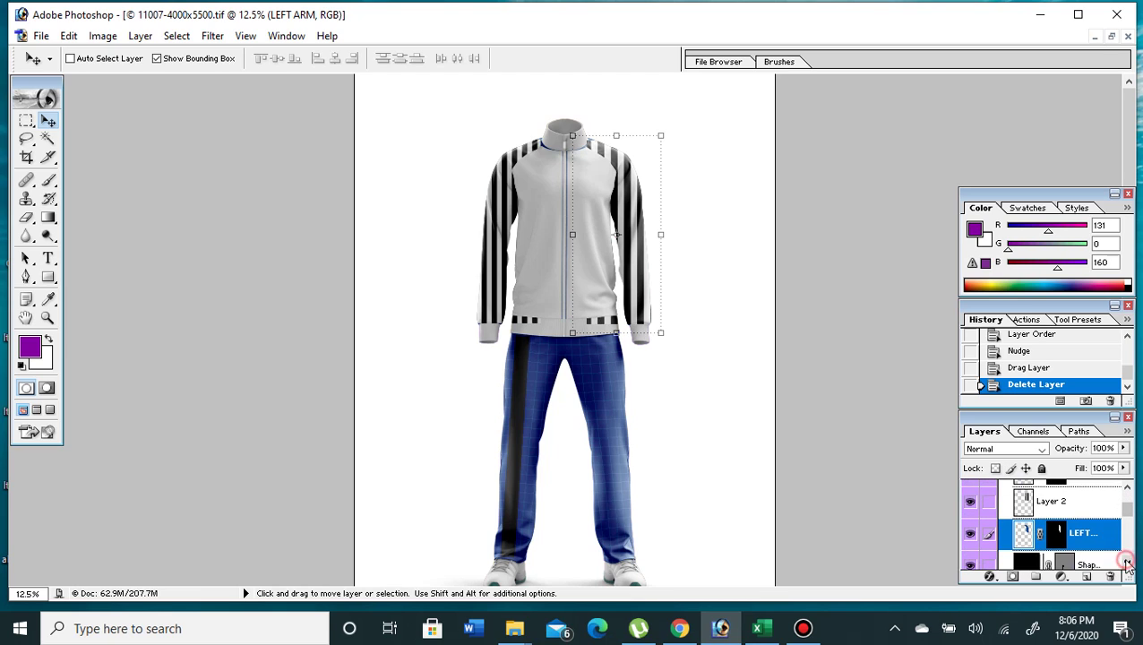
left_click(1126, 563)
left_click(1127, 563)
left_click(1127, 562)
left_click(1127, 562)
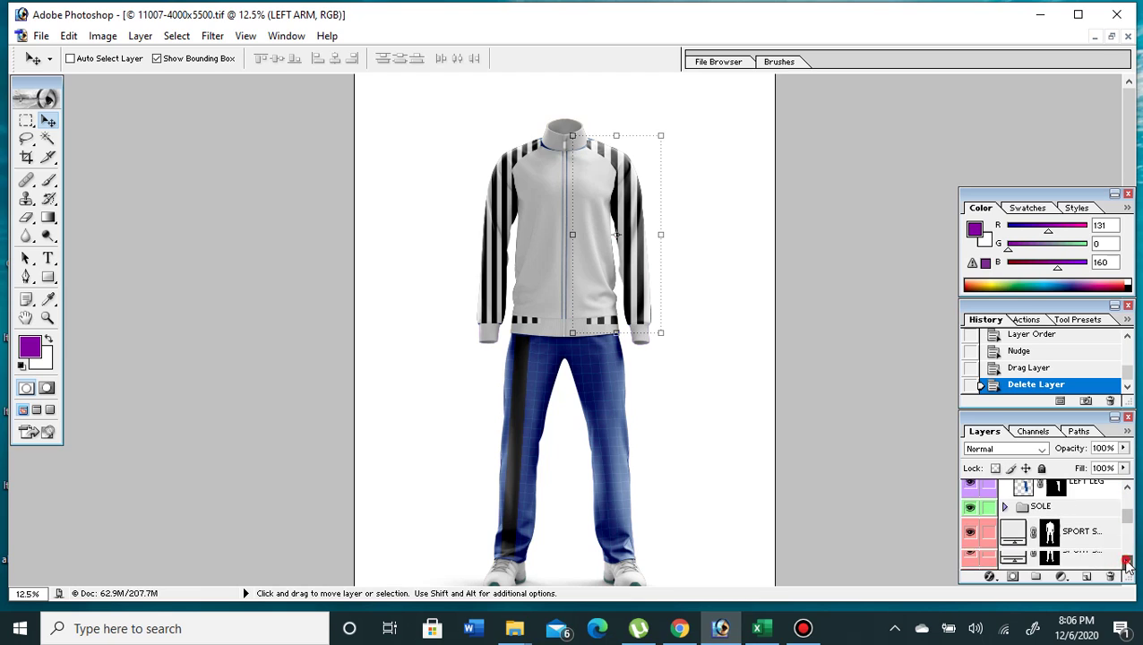
left_click(1127, 563)
left_click(1127, 563)
left_click(1127, 563)
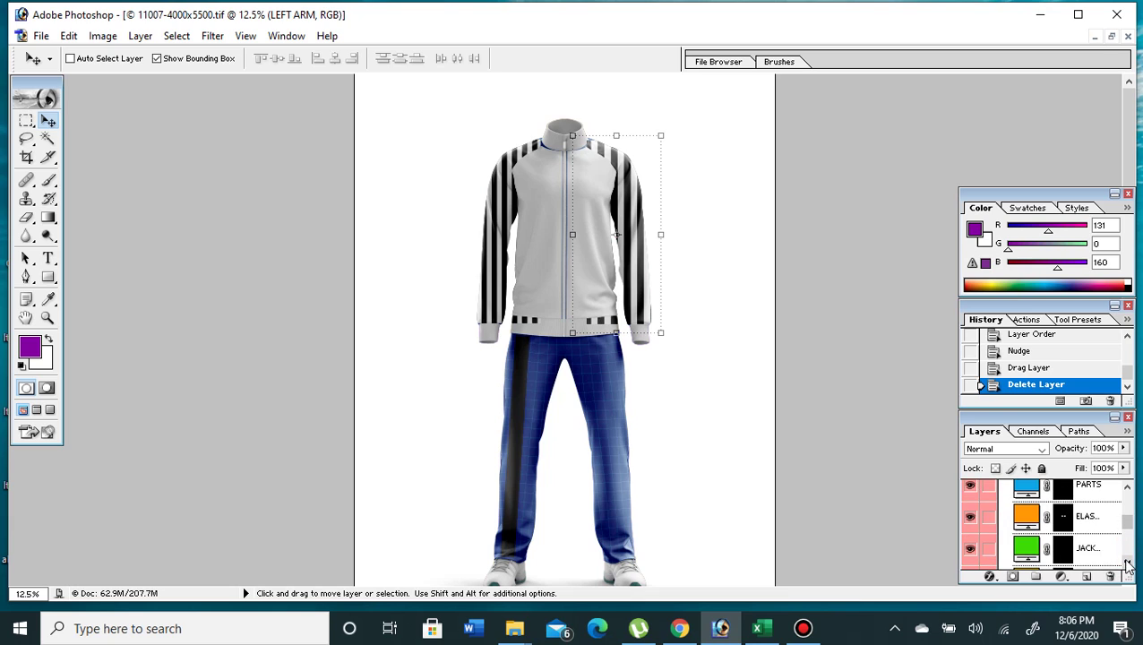
left_click(1127, 563)
left_click(1127, 563)
left_click(1127, 562)
left_click(1127, 562)
left_click(1126, 563)
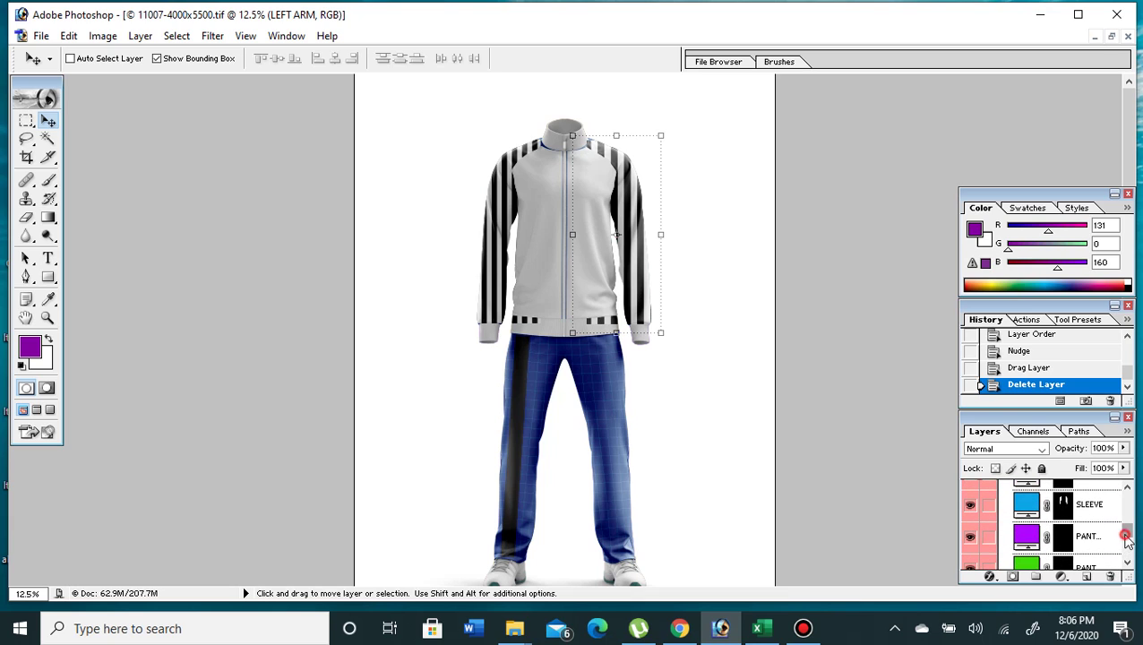
left_click_drag(1126, 535, 1132, 509)
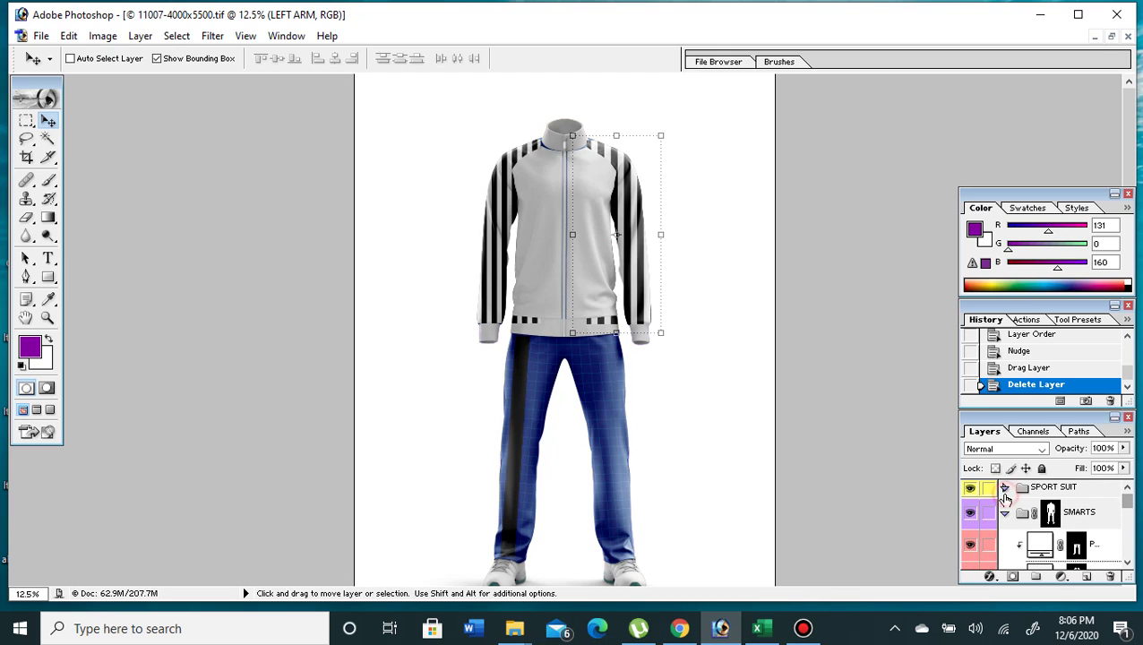
left_click(1128, 508)
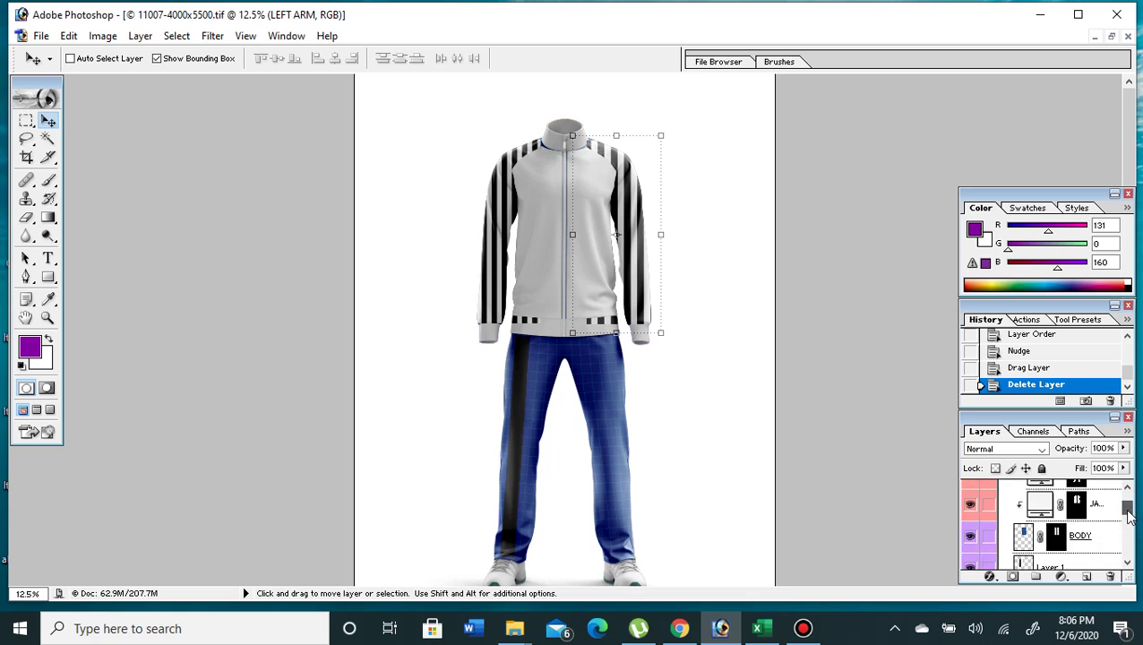
left_click_drag(1126, 512, 1127, 523)
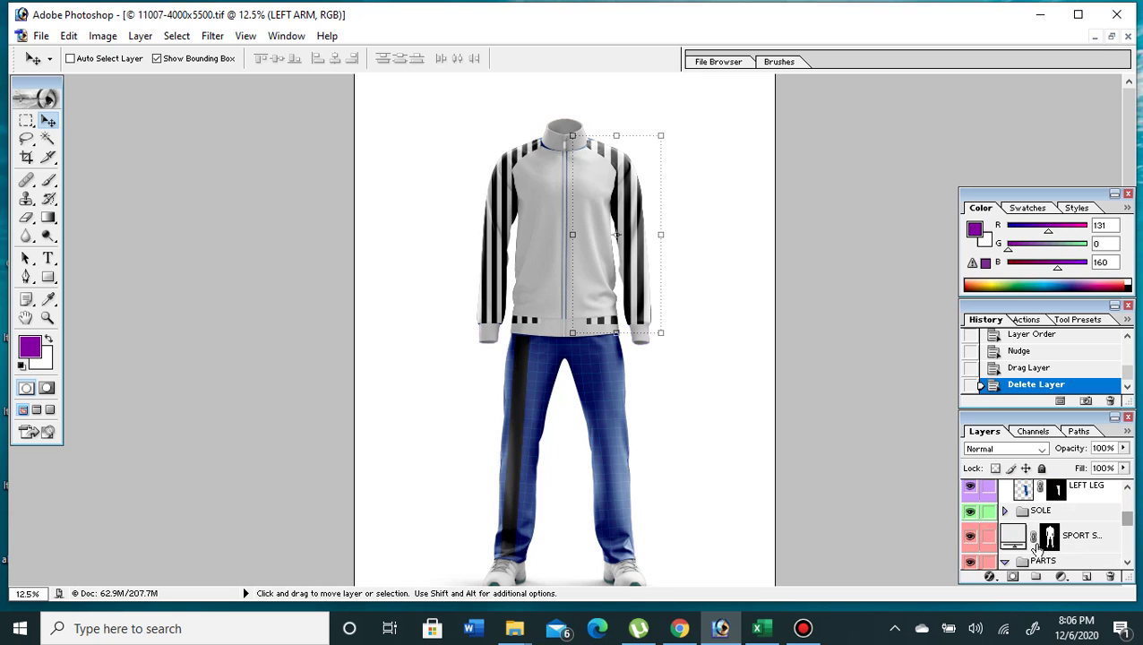
left_click(1084, 537)
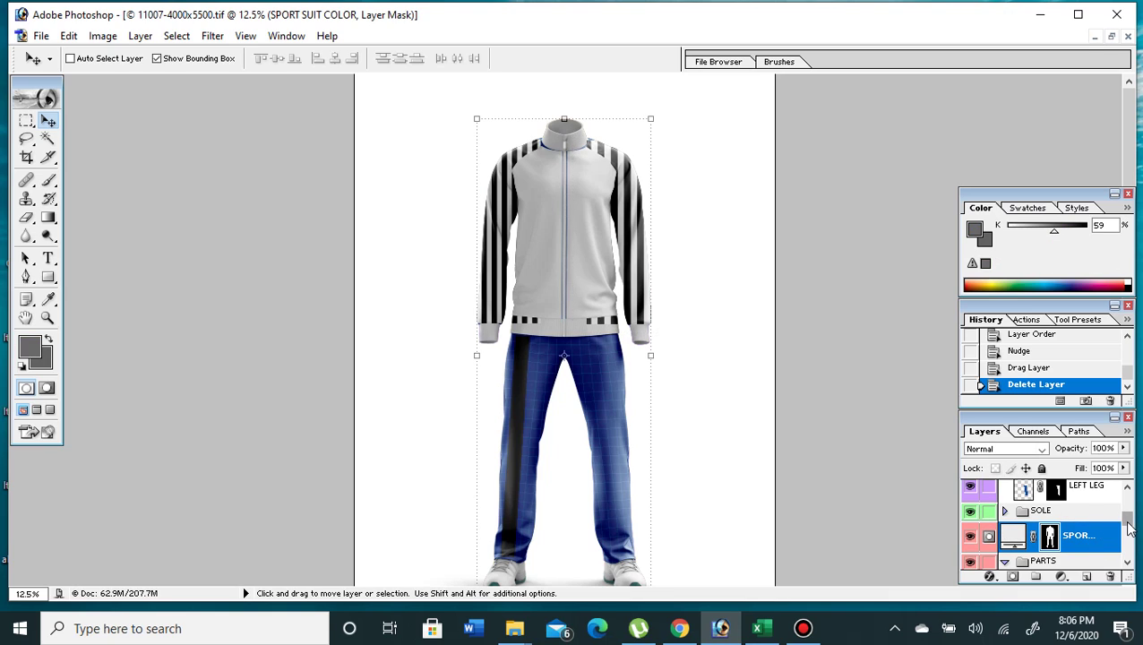
mouse_move(1128, 528)
left_mouse_down()
mouse_move(1127, 561)
mouse_move(1130, 523)
left_mouse_up()
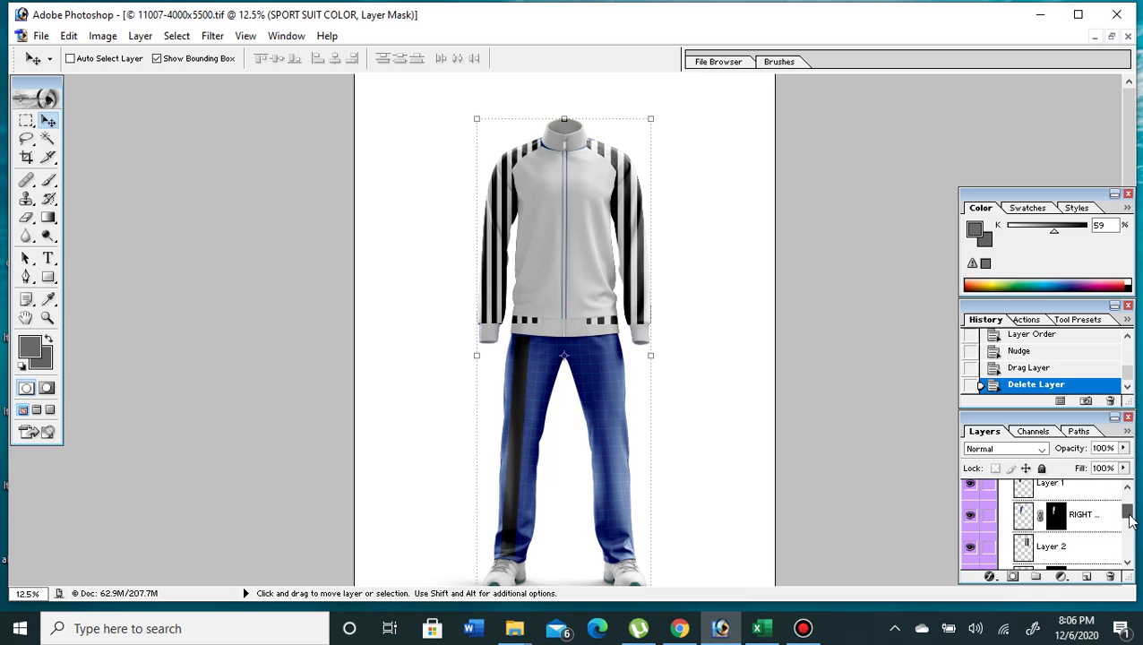
- Delete Layer 2, the black-striped overlay on the jacket's right sleeve
left_click(1068, 545)
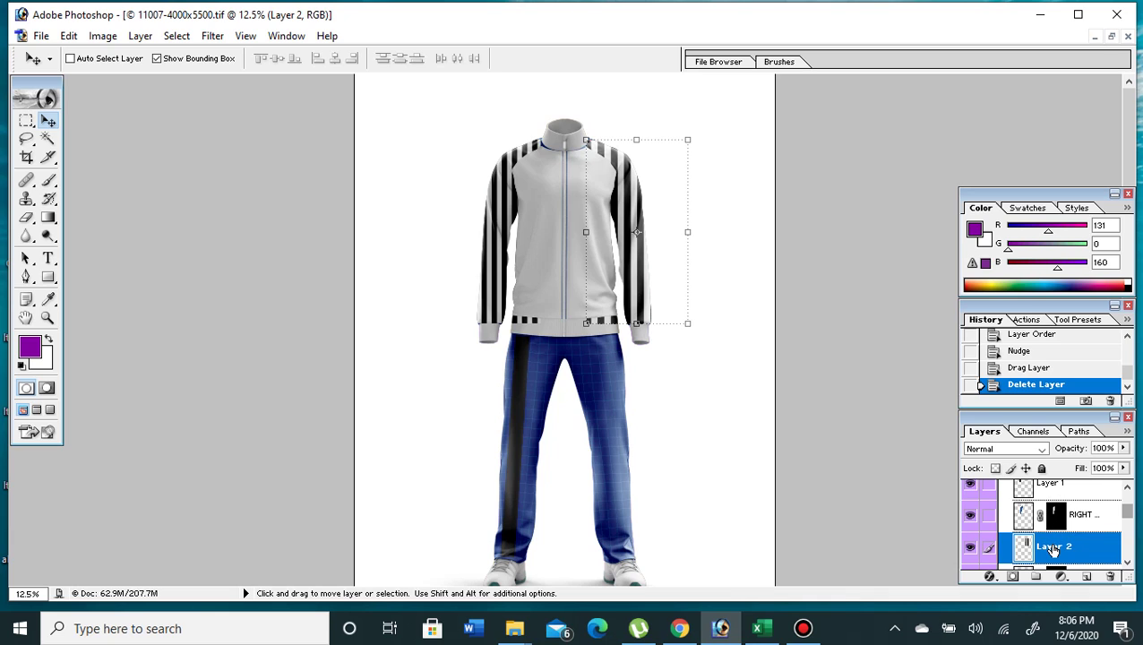
right_click(1053, 550)
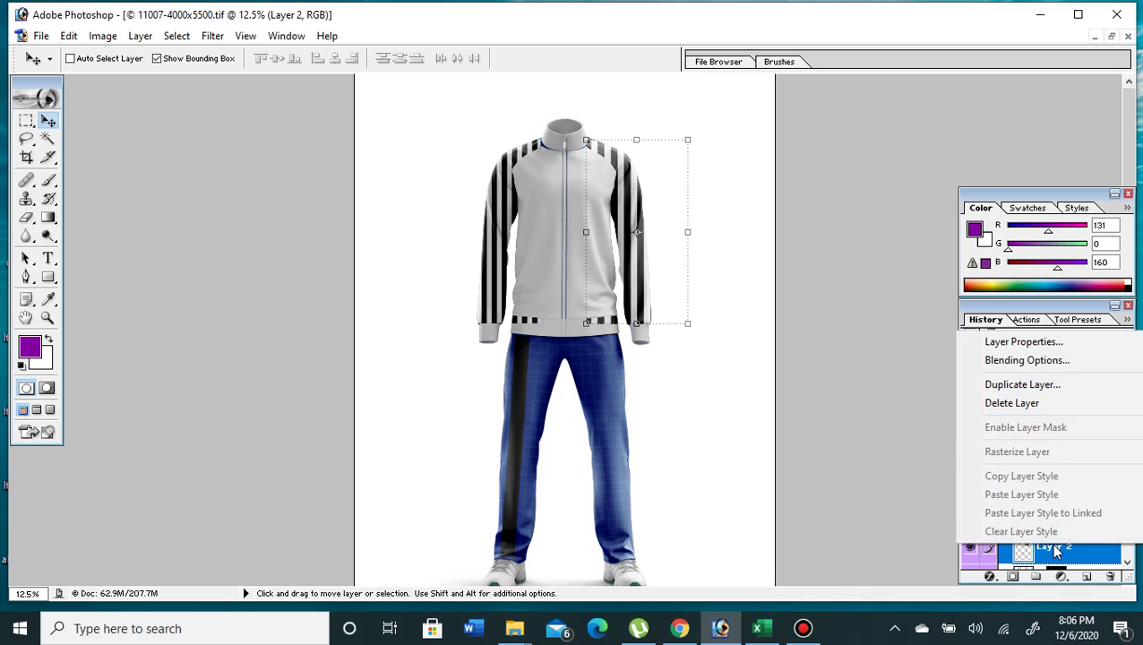
left_click(1044, 404)
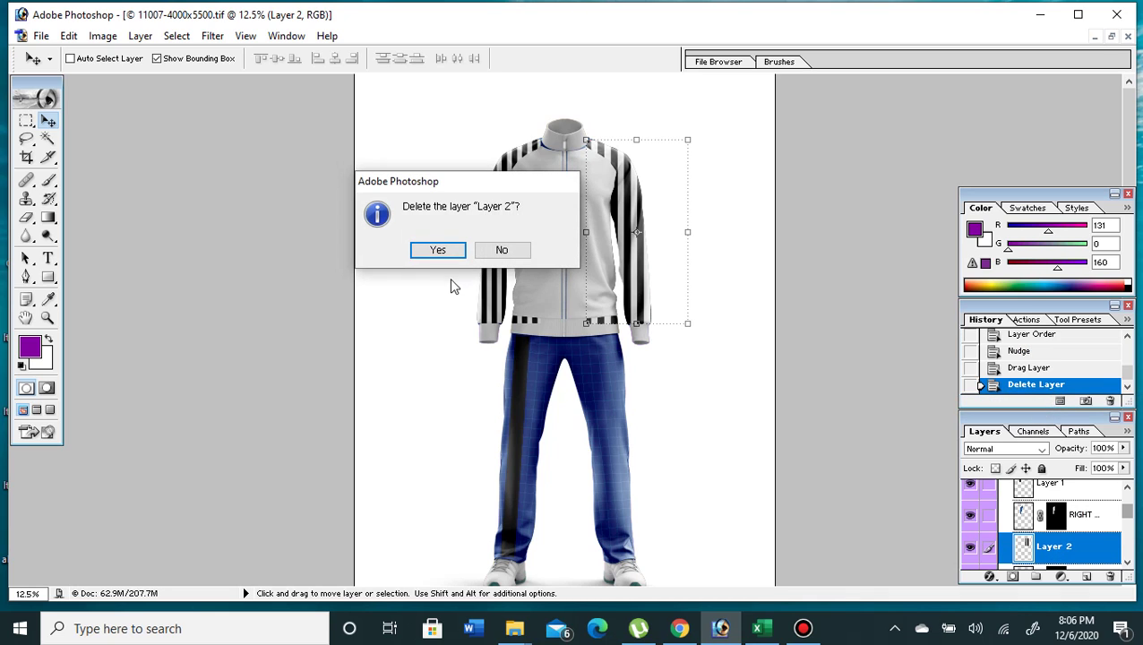
left_click(439, 251)
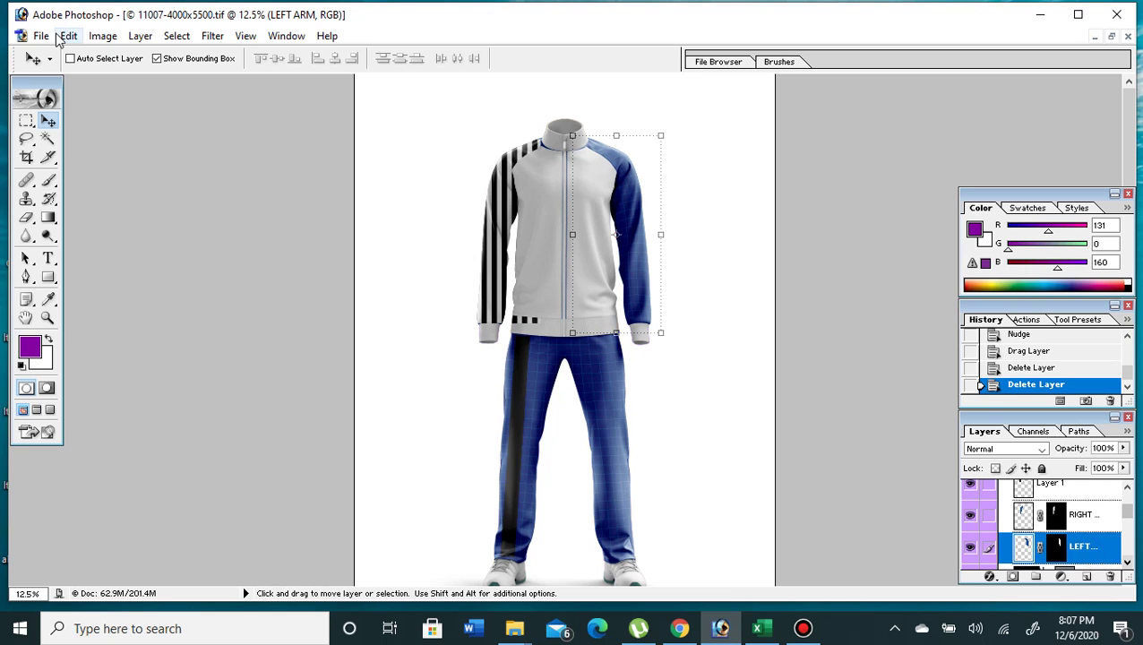
- Open 02NvmM.jpg from the Desktop as a separate document
left_click(724, 628)
left_click(726, 627)
left_click(40, 36)
left_click(74, 73)
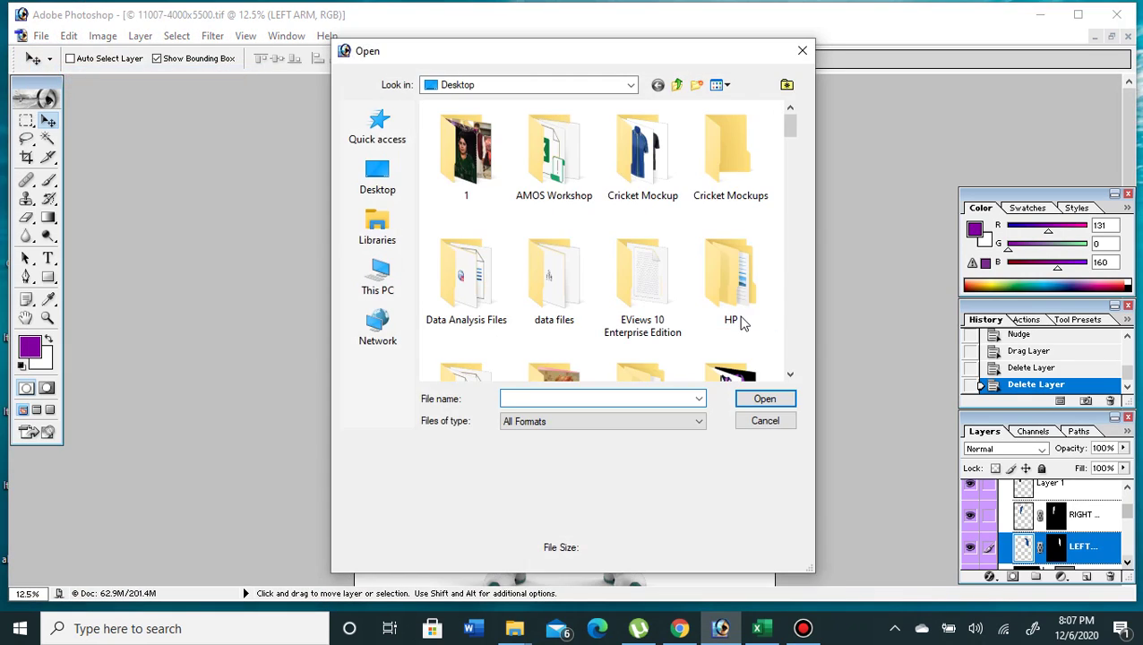
left_click_drag(791, 128, 792, 183)
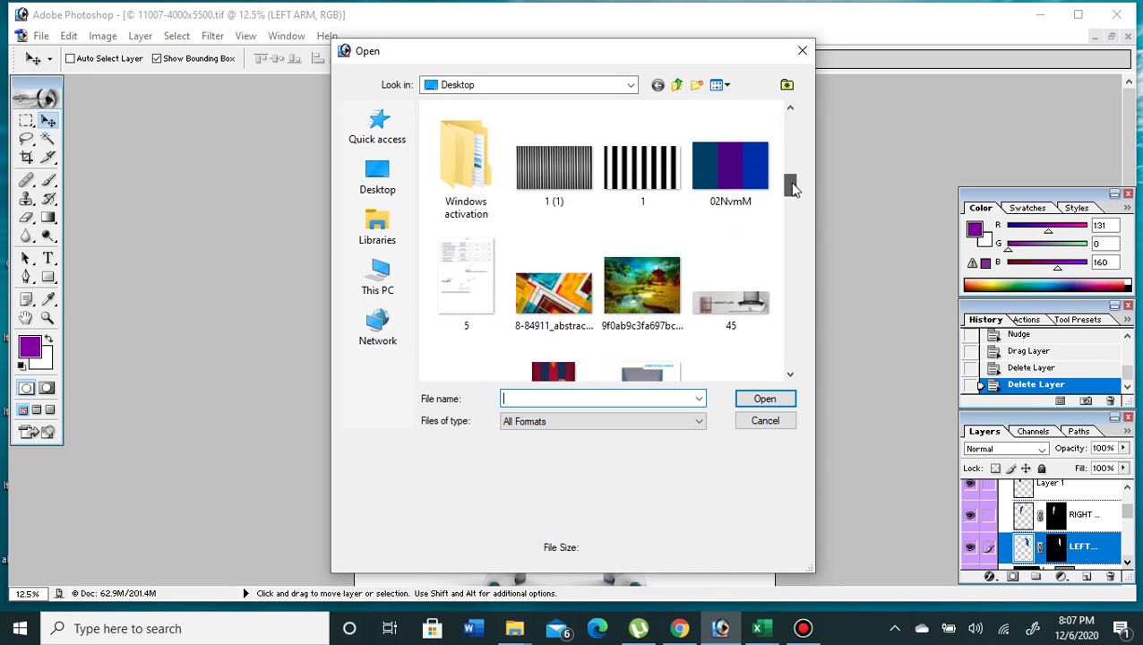
left_click(759, 170)
double_click(758, 170)
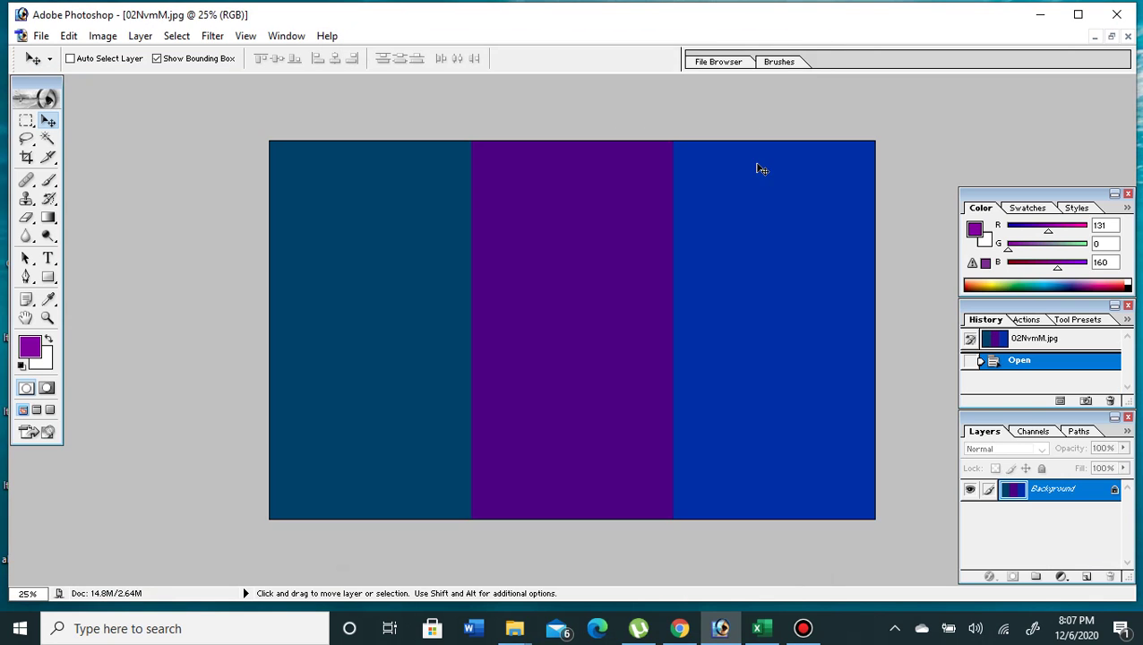
- Copy the 02NvmM stripe image into the tracksuit mockup as Layer 2 over the right sleeve
left_click(1113, 35)
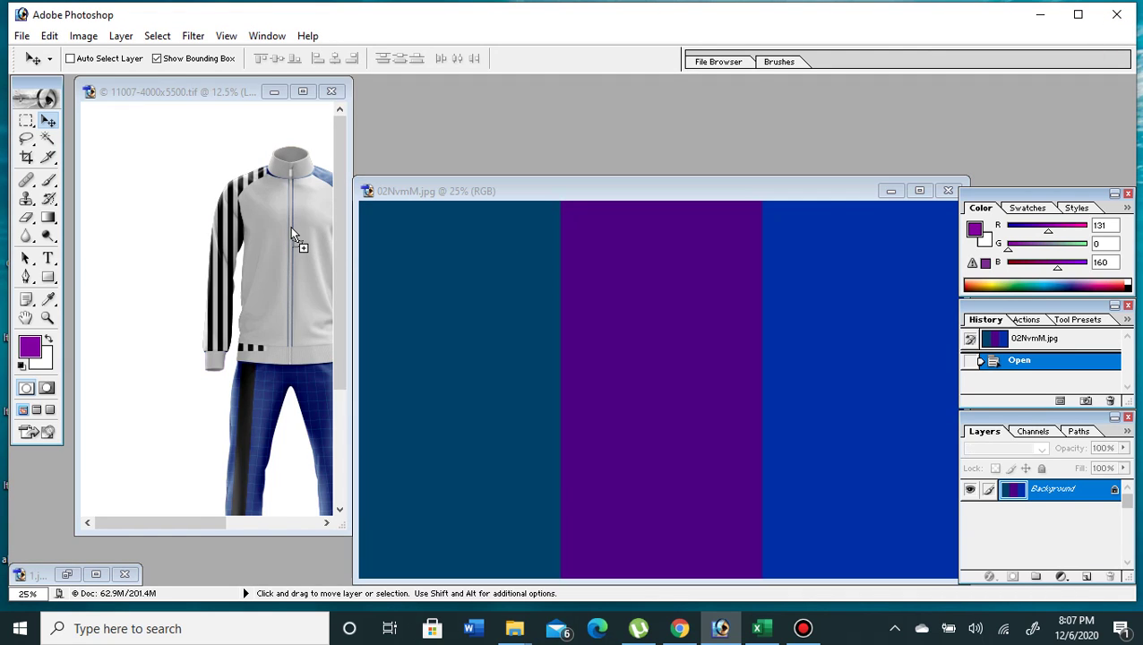
left_click_drag(331, 235, 291, 231)
left_click(892, 191)
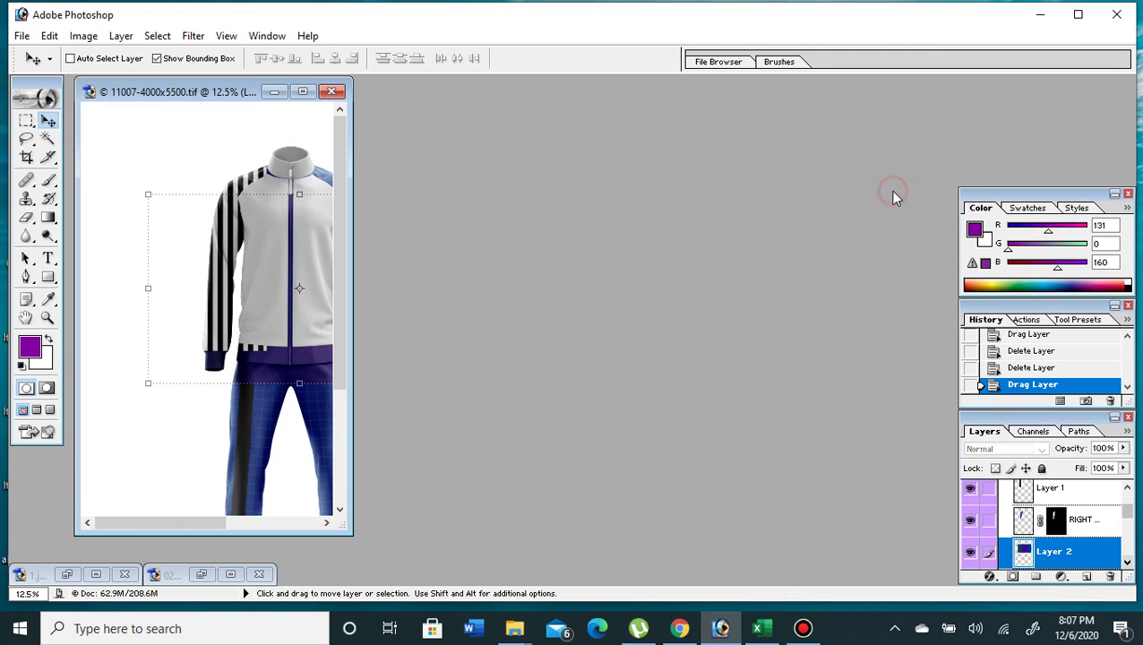
left_click_drag(352, 190, 509, 219)
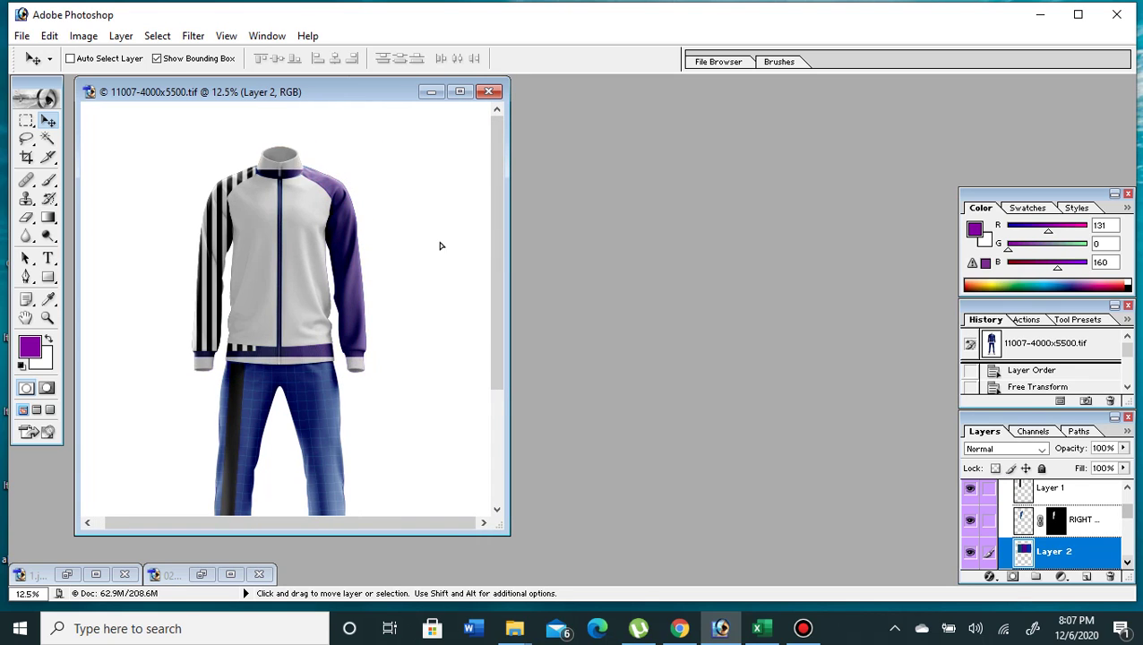
left_click_drag(438, 237, 439, 247)
- Narrow the stripe Layer 2 to 18.9% width over the right sleeve and commit
left_click_drag(184, 281, 330, 270)
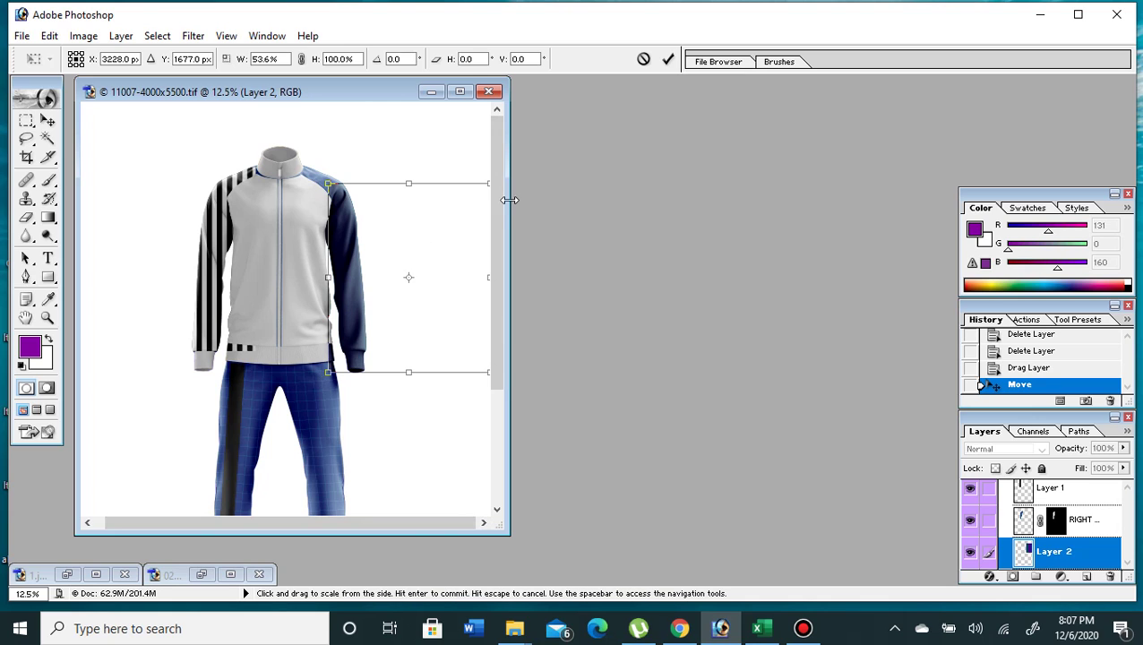
left_click(464, 100)
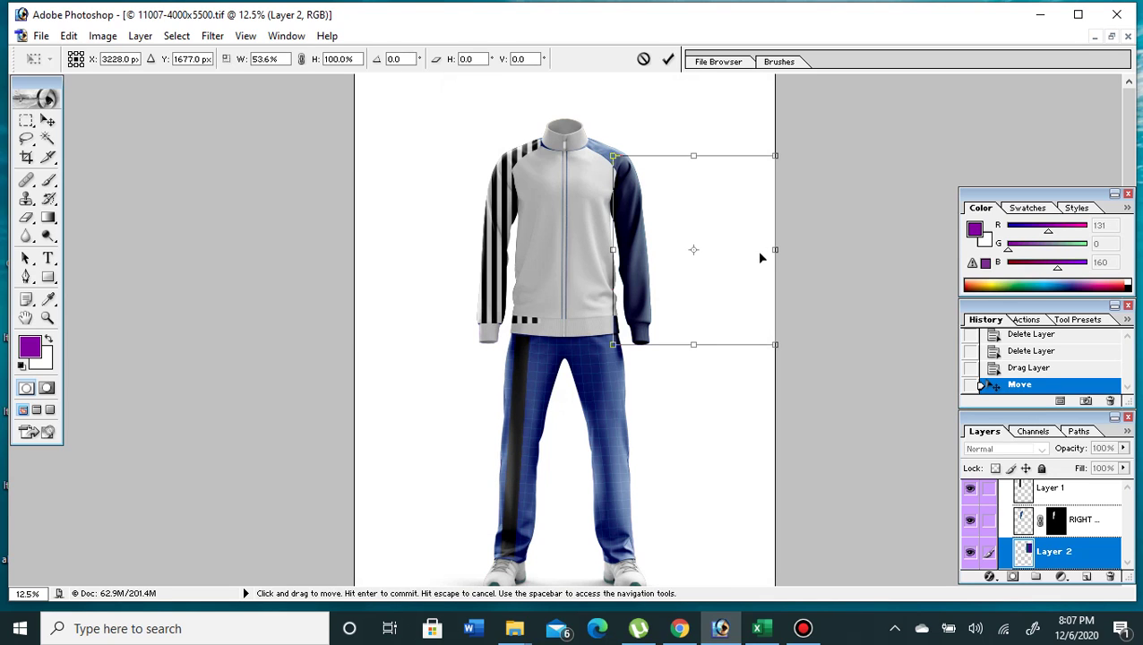
mouse_move(774, 251)
left_mouse_down()
mouse_move(643, 249)
mouse_move(669, 244)
left_mouse_up()
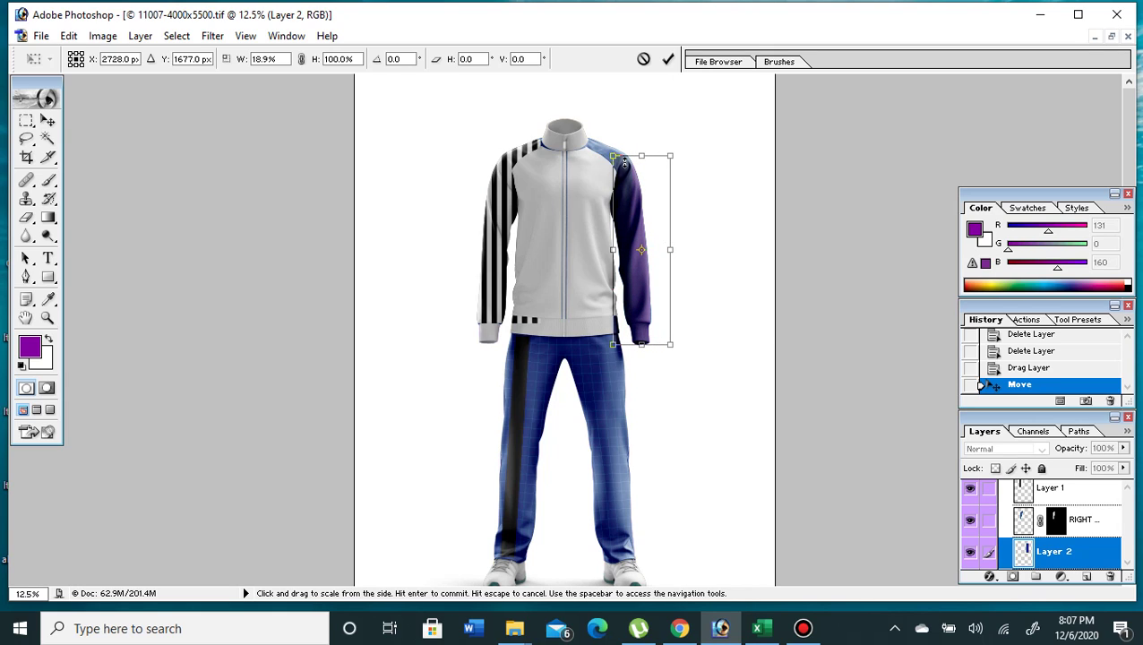
left_click_drag(628, 198, 626, 201)
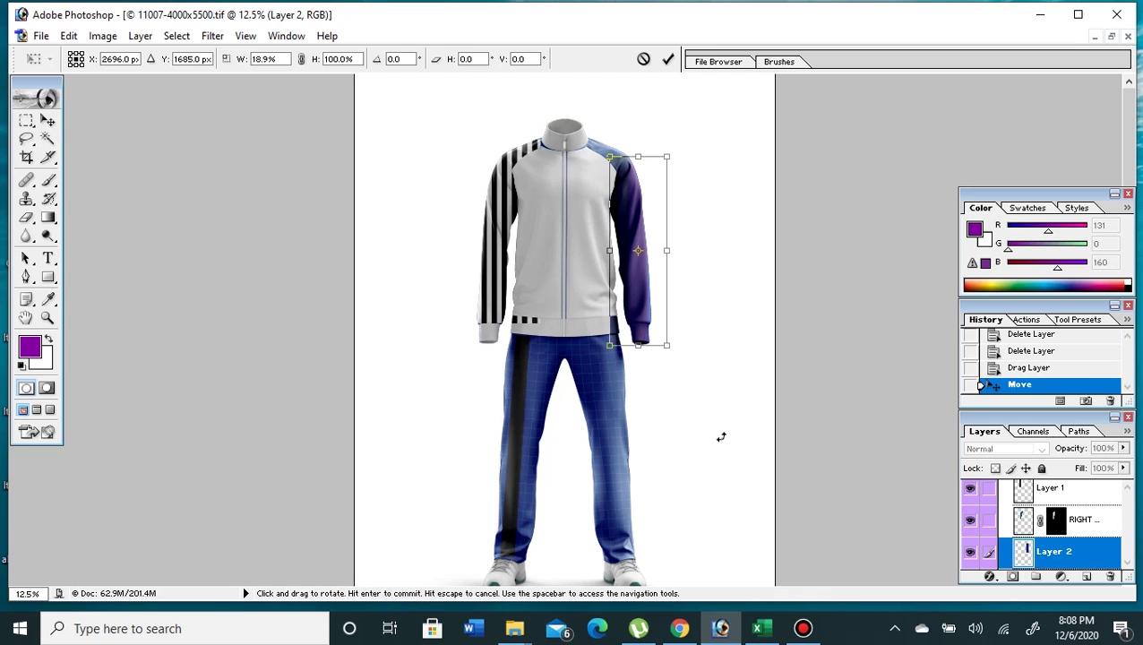
key("Return")
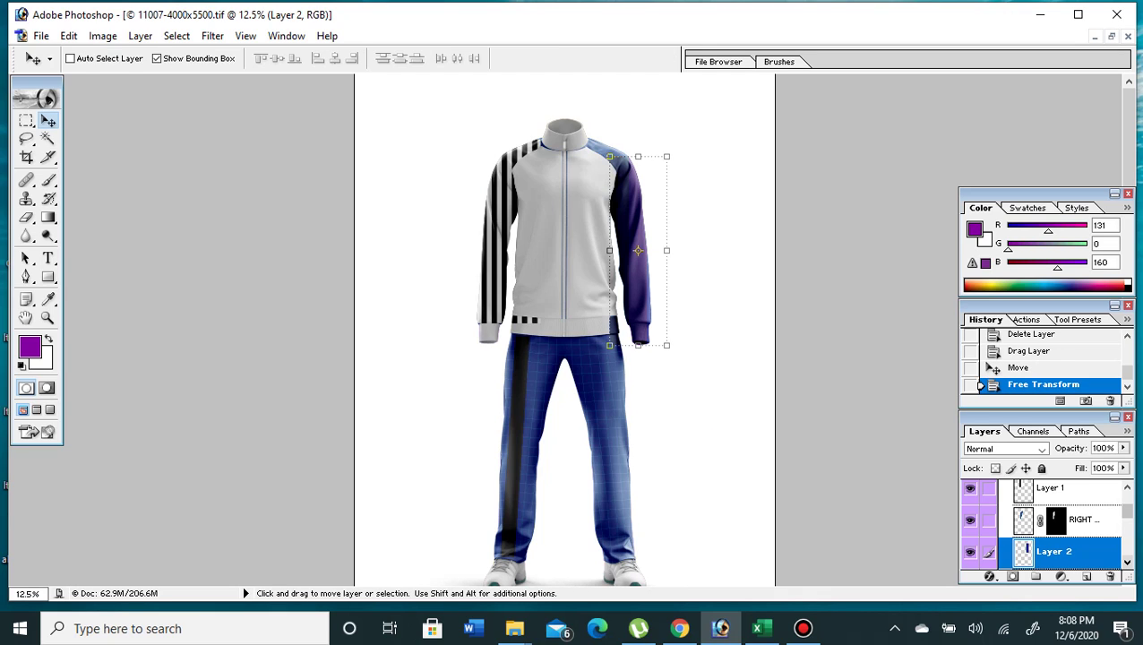
- Delete the squeezed stripe Layer 2 from the mockup
right_click(1063, 563)
left_click(1009, 419)
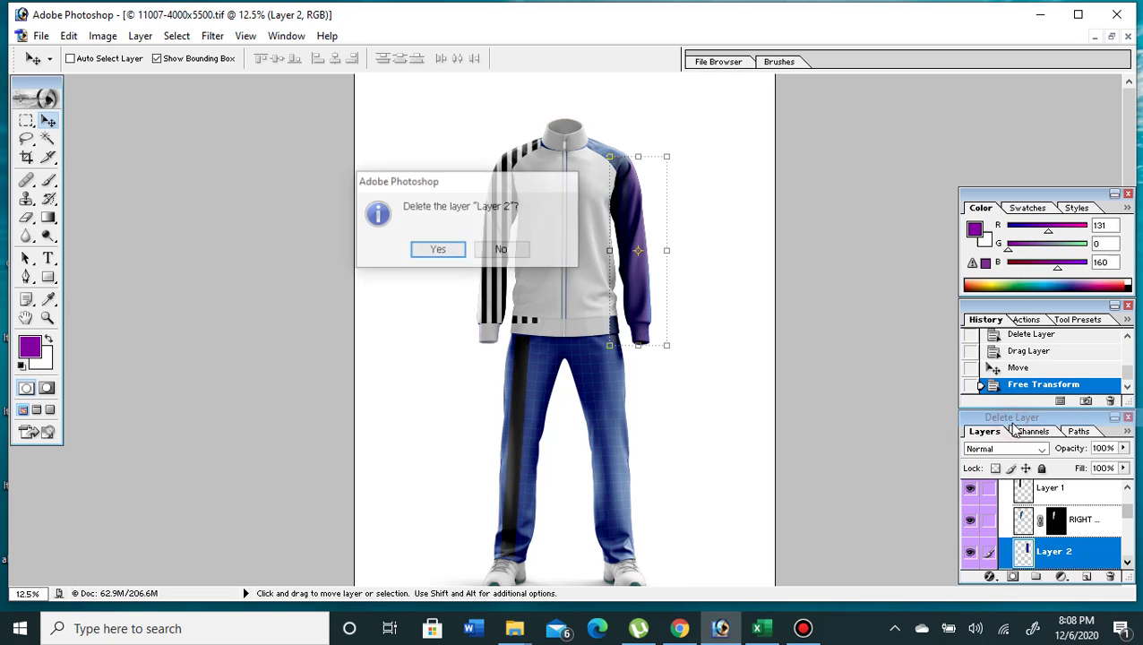
left_click(429, 251)
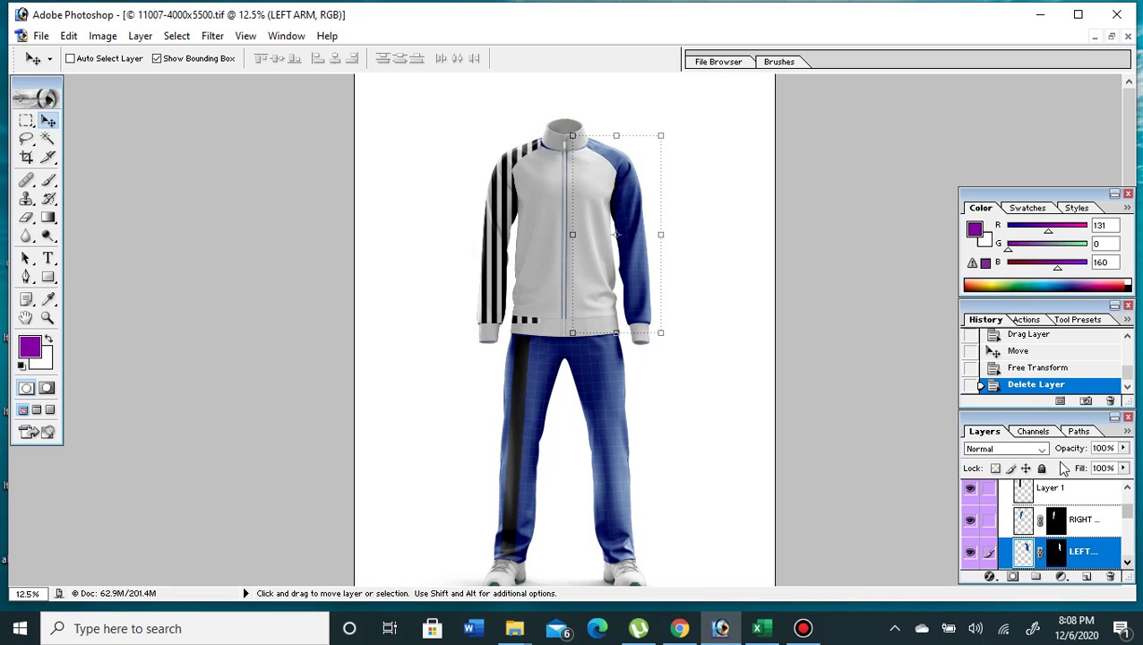
- Scroll the Layers panel and select the SLEEVE colour-fill layer
left_click_drag(1127, 510, 1128, 519)
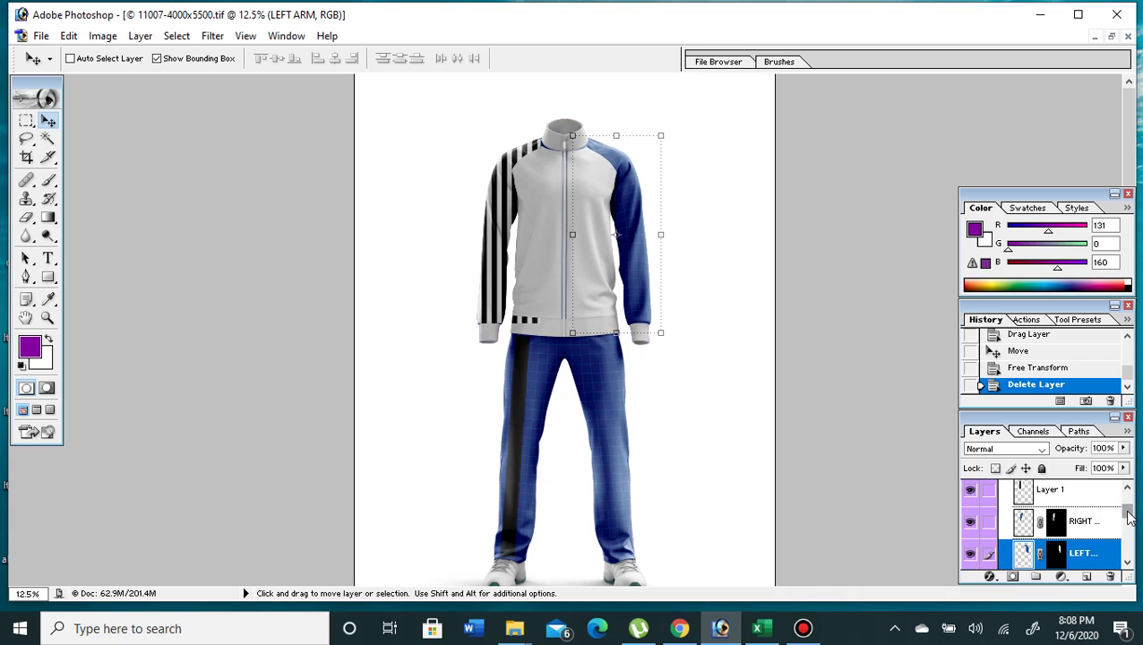
left_click_drag(1128, 513, 1128, 524)
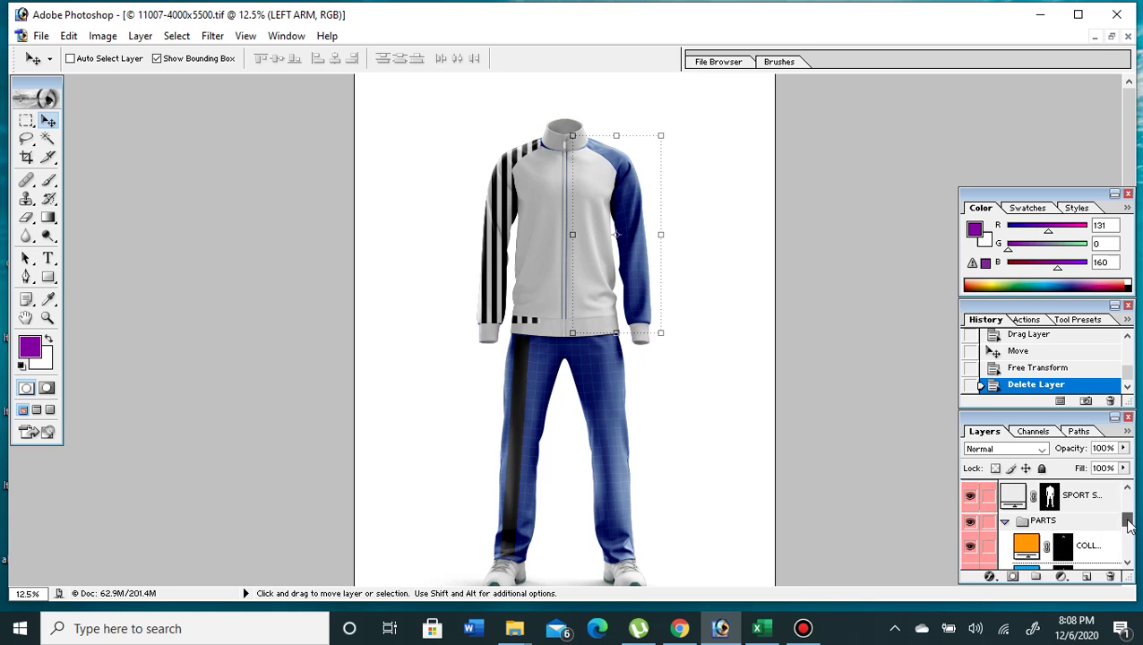
left_click(1127, 562)
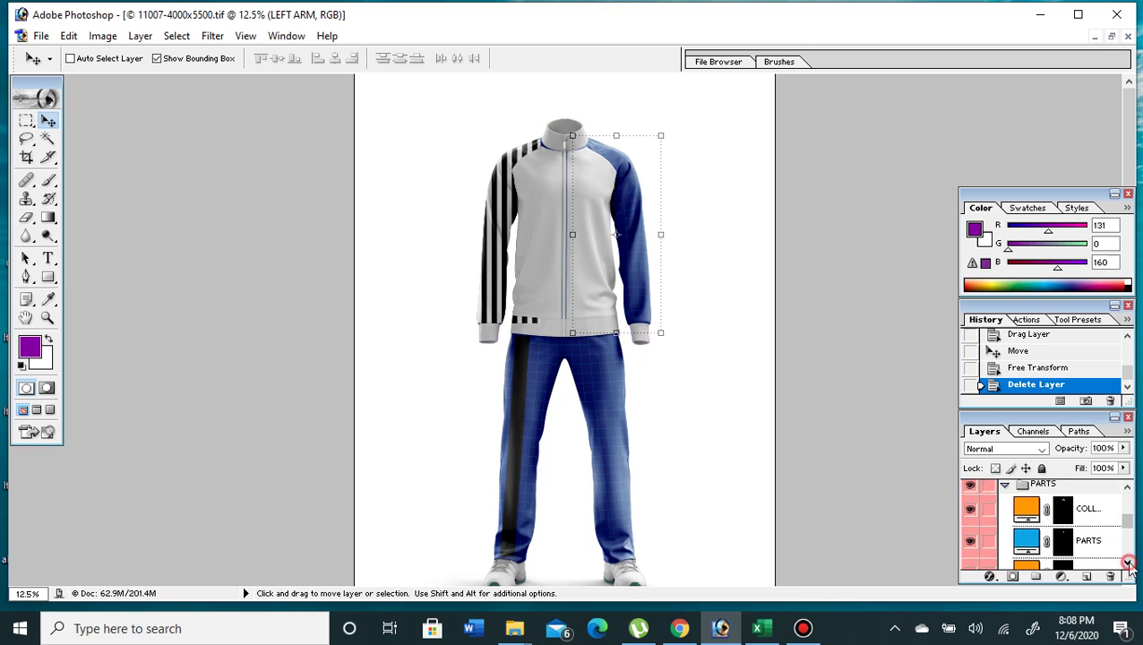
left_click_drag(1128, 563, 1127, 562)
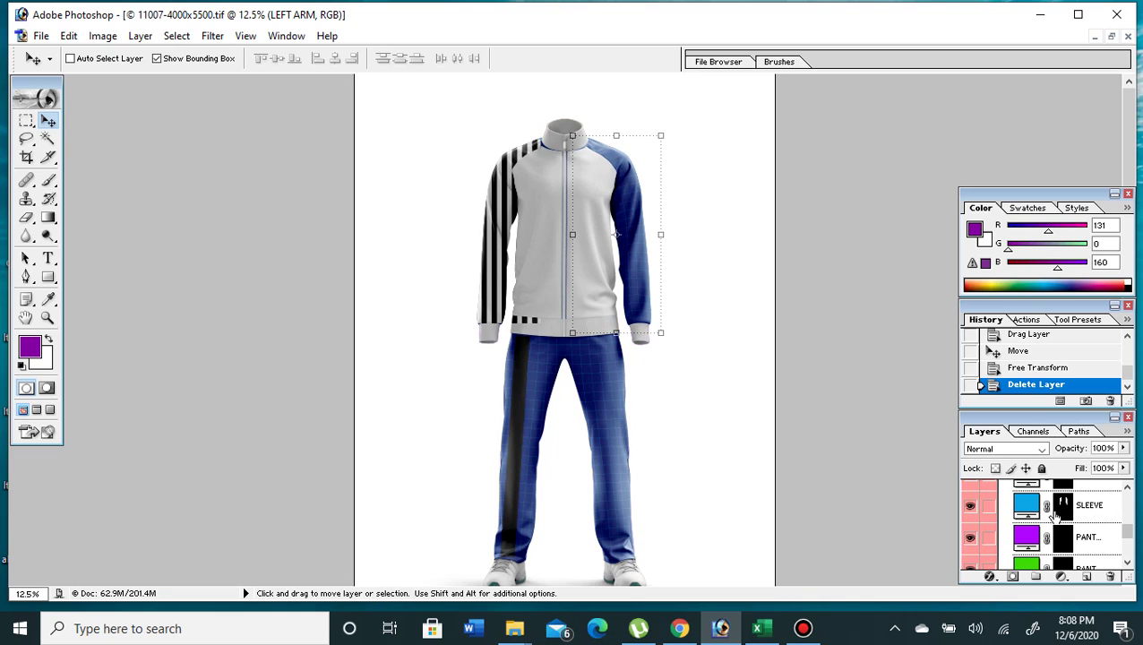
left_click(1084, 509)
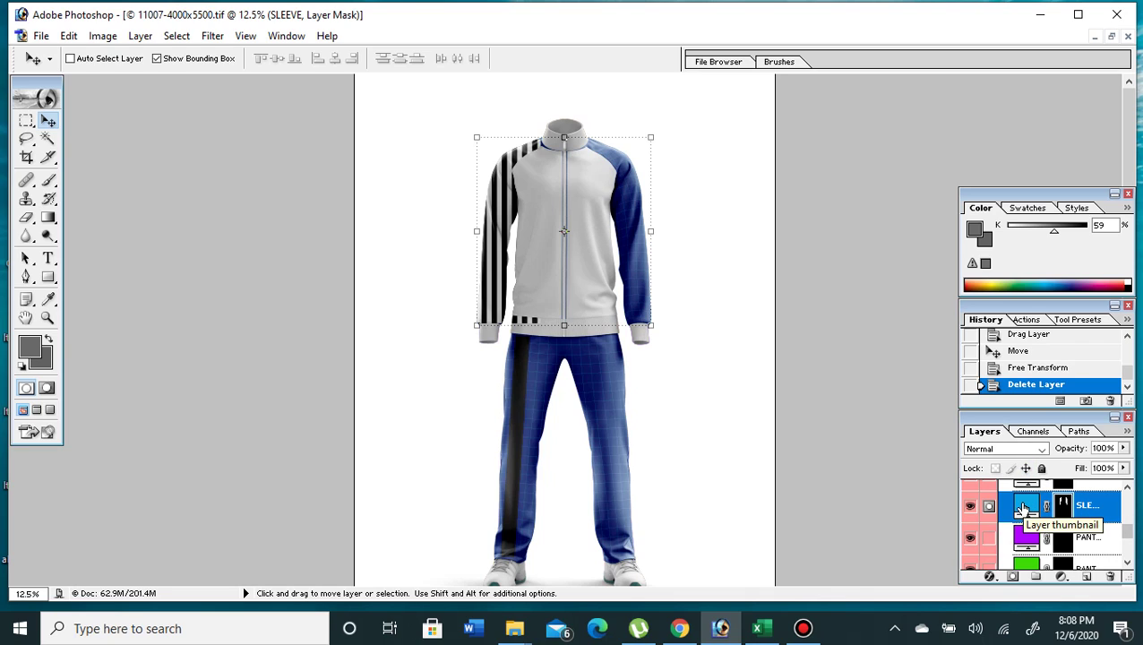
- Change the SLEEVE fill layer's colour from blue to vivid magenta-purple #BB18CA
double_click(1022, 509)
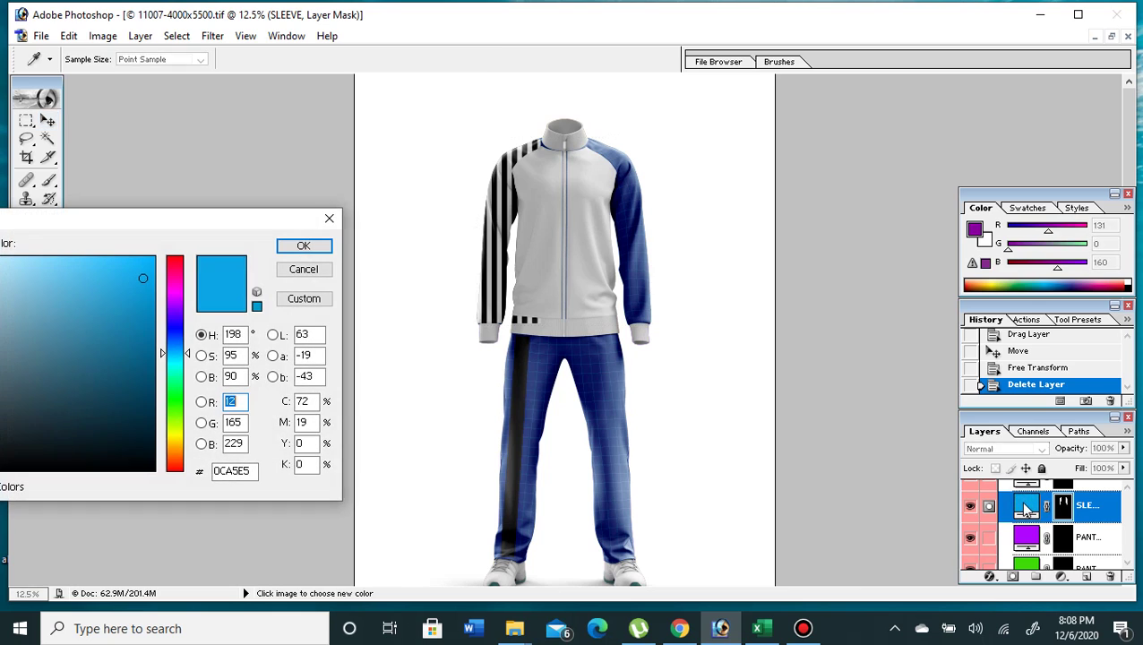
left_click_drag(217, 222, 358, 240)
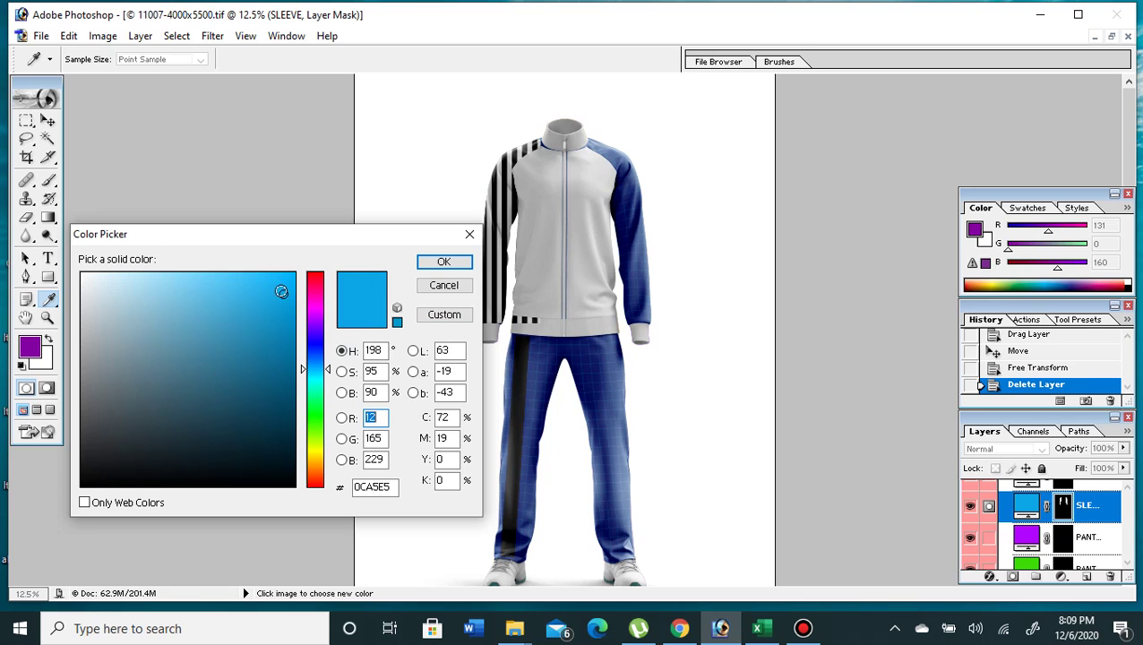
left_click_drag(282, 293, 234, 340)
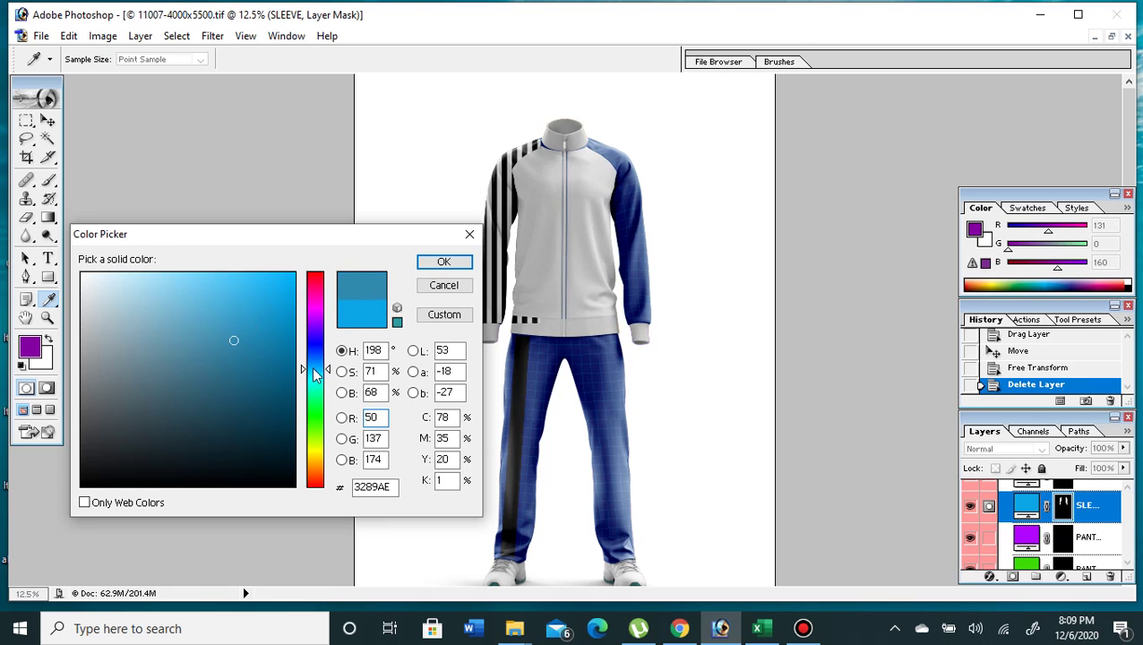
left_click_drag(302, 369, 304, 318)
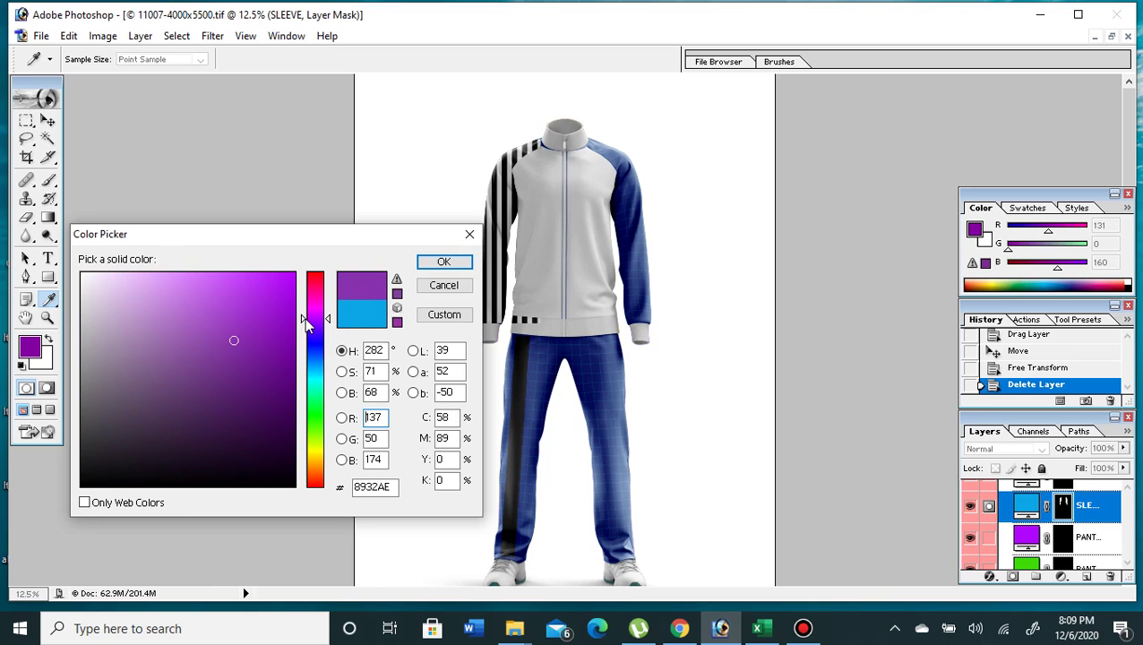
left_click(234, 341)
left_click_drag(258, 314, 267, 306)
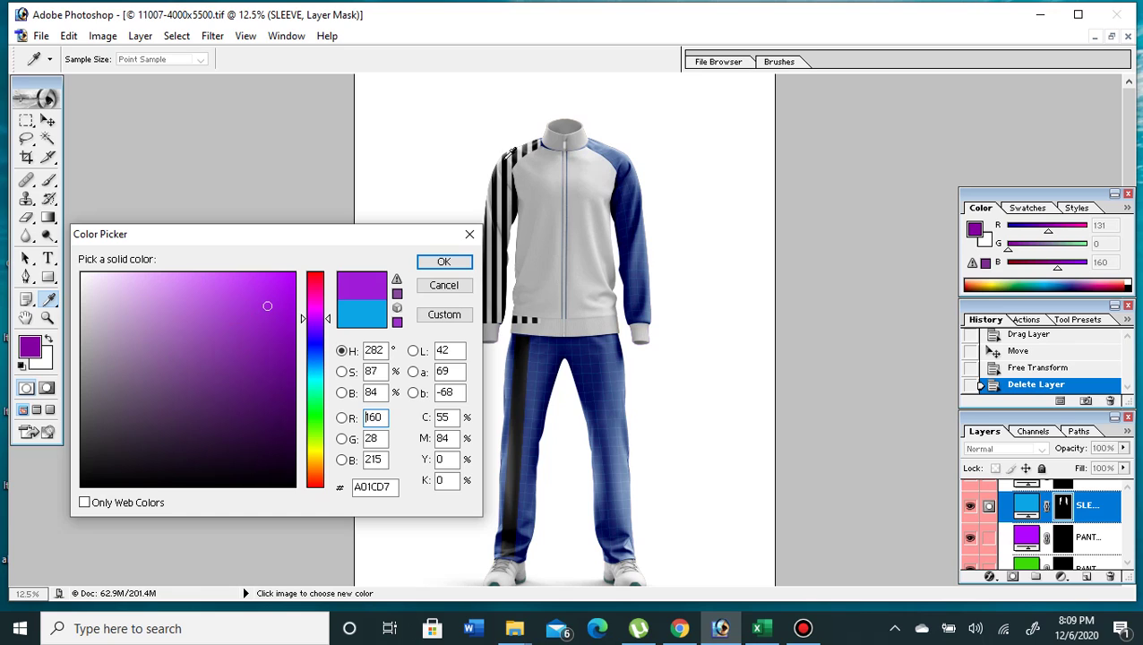
left_click(500, 159)
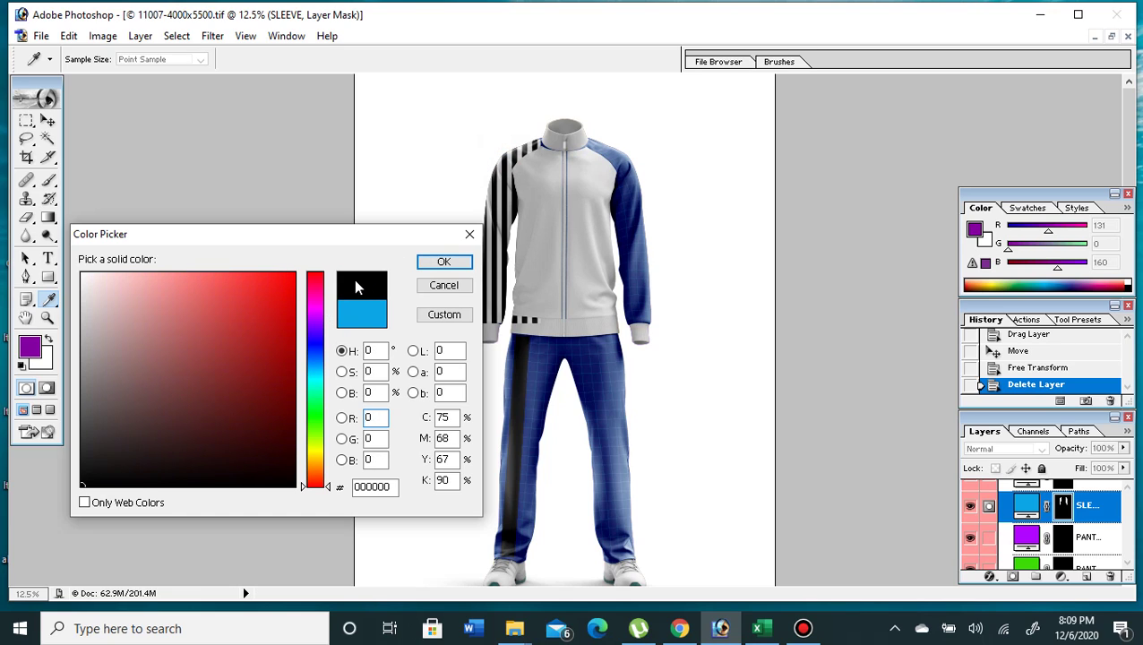
left_click(546, 354)
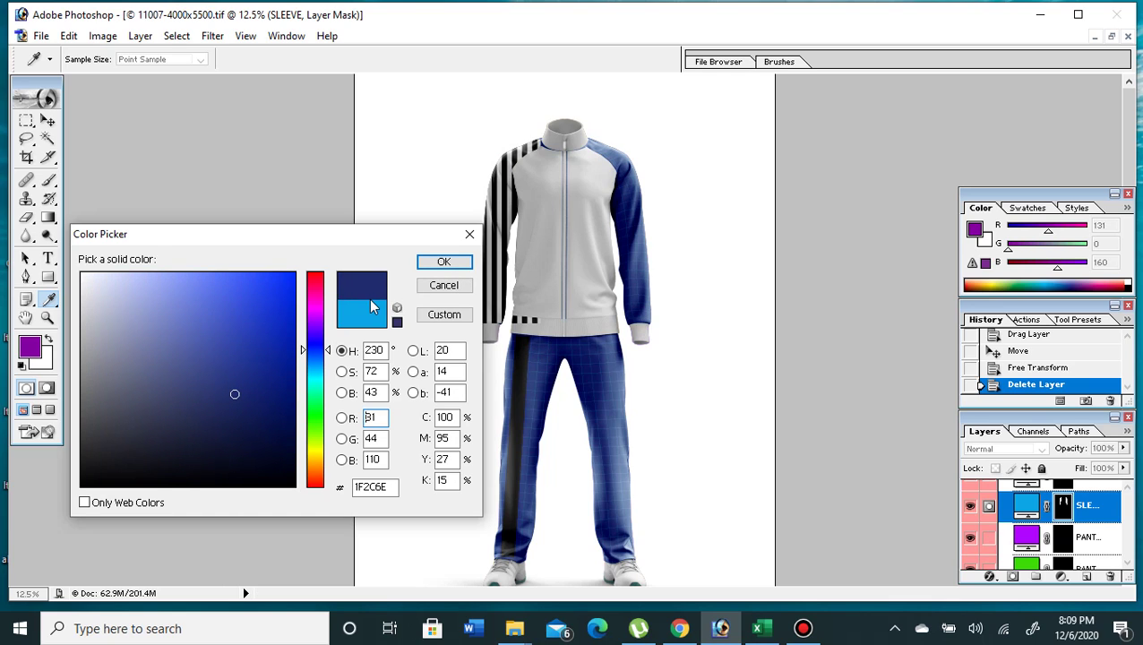
left_click_drag(300, 348, 302, 309)
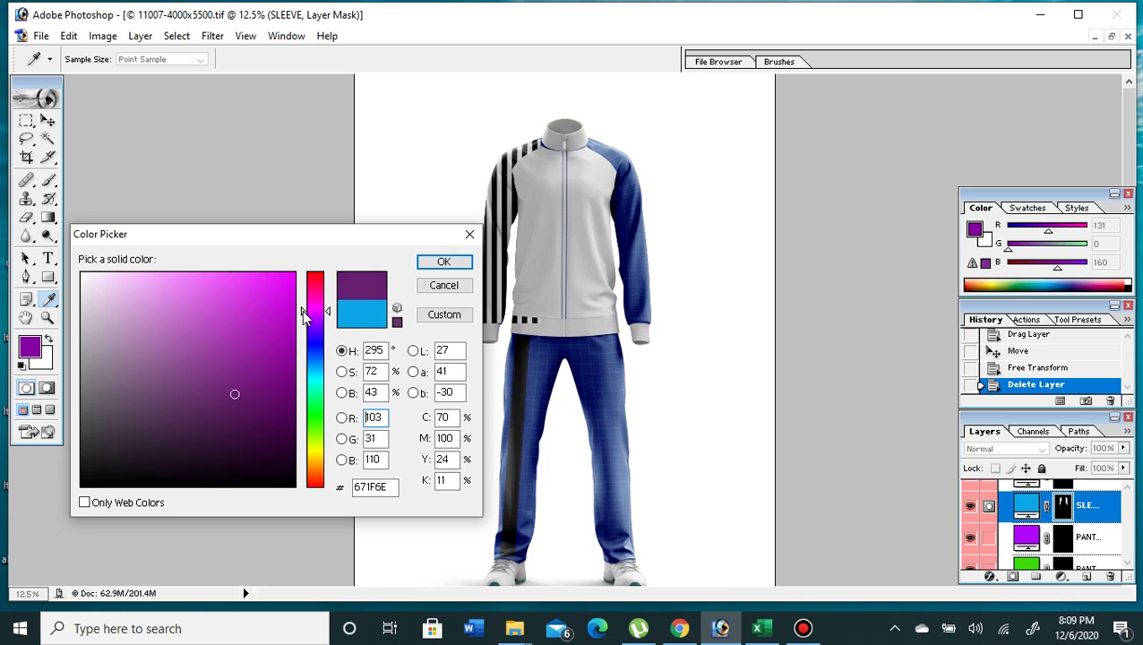
left_click_drag(235, 392, 269, 316)
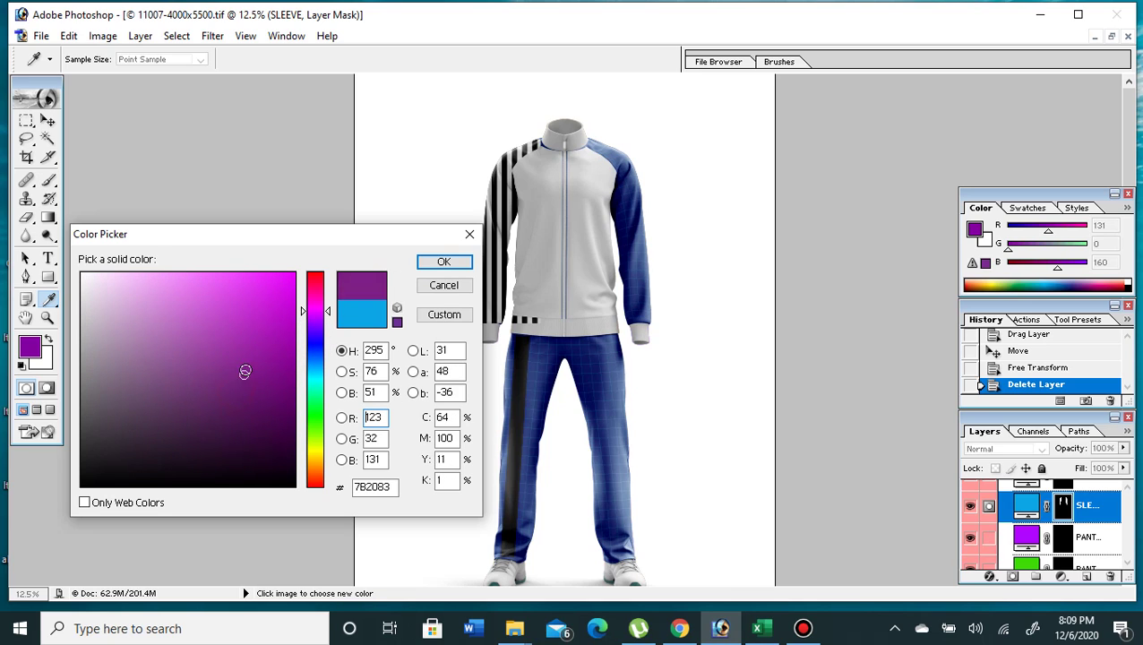
left_click(443, 262)
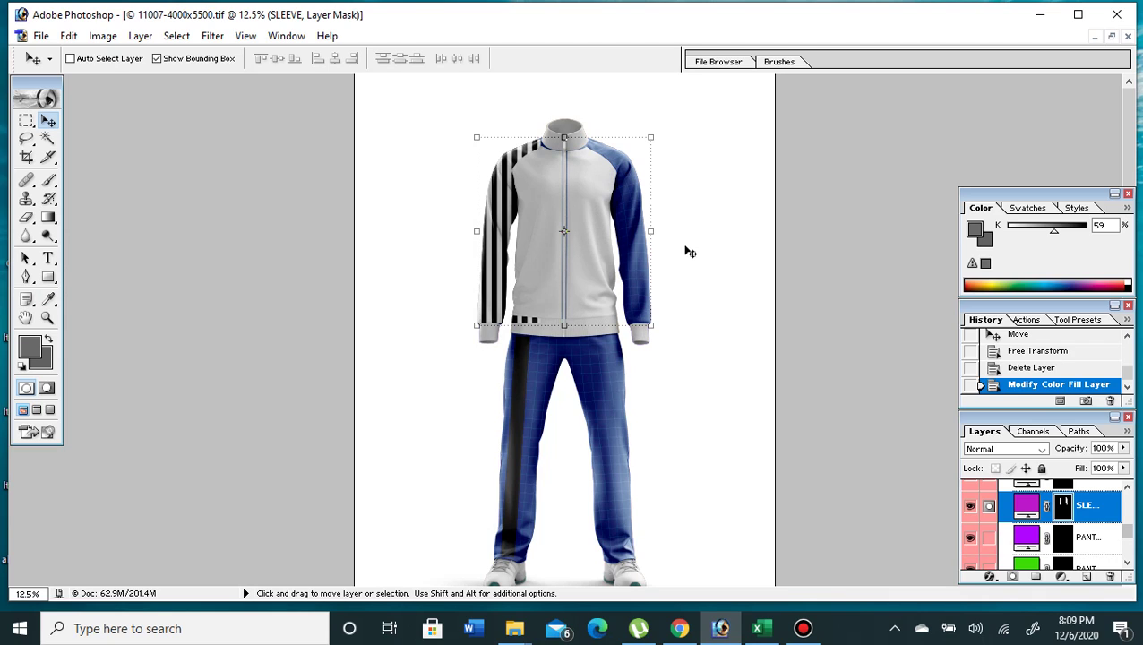
- Move the SLEEVE layer above the arm and body layers, just below PARTS MARGED
left_click(1128, 488)
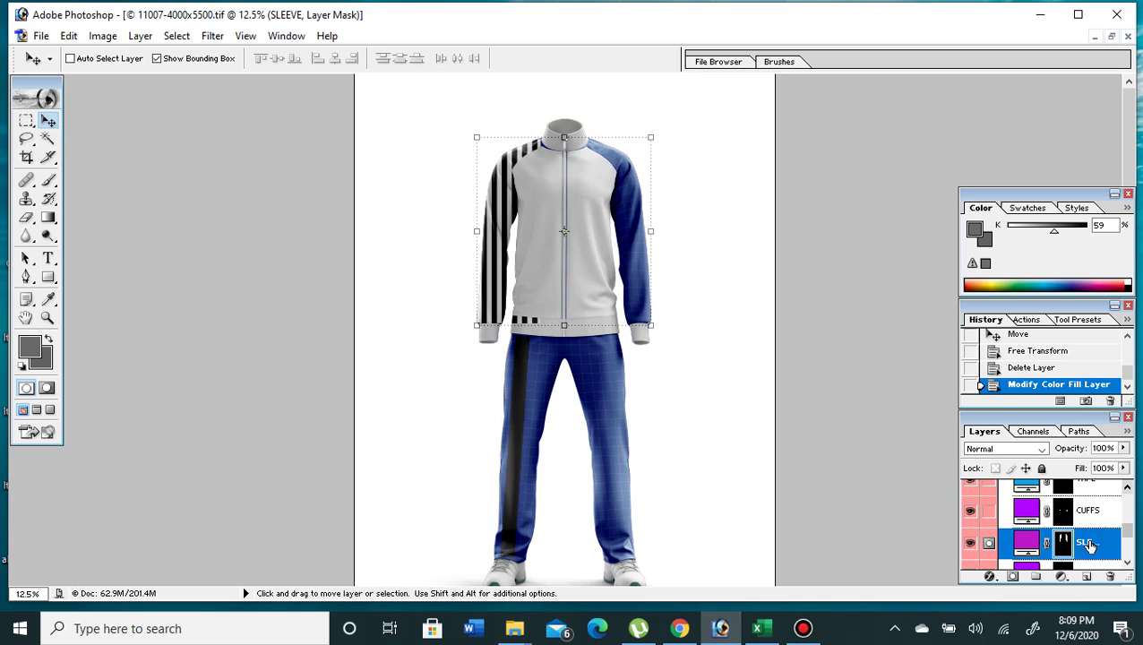
mouse_move(1089, 543)
left_mouse_down()
mouse_move(1095, 473)
mouse_move(1089, 487)
left_mouse_up()
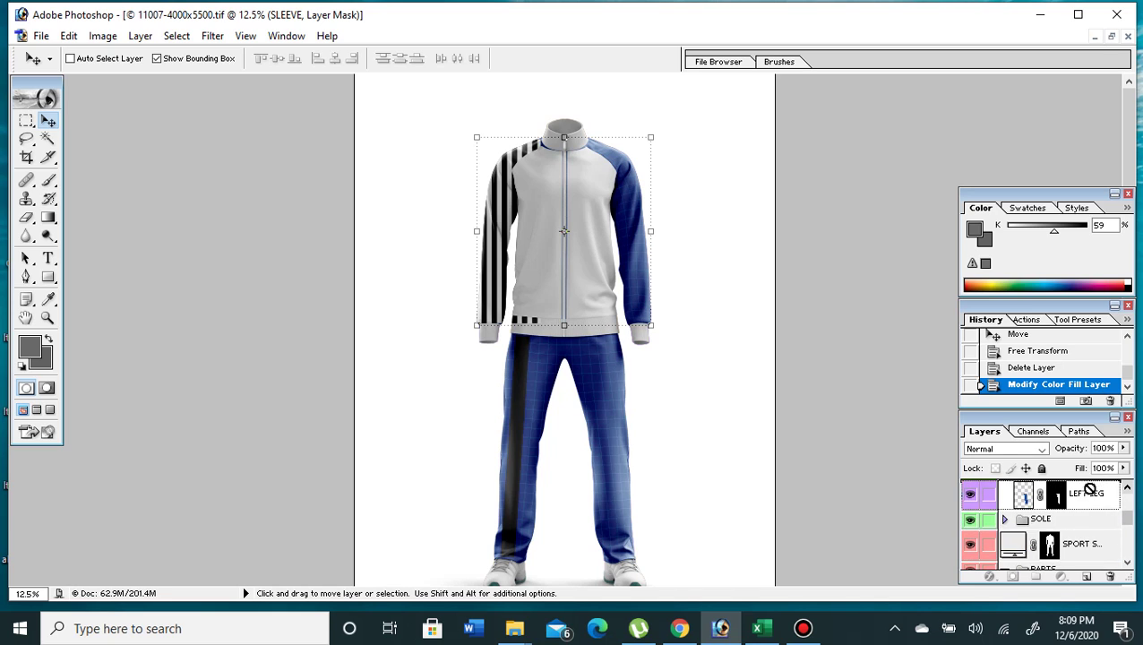
left_click_drag(1089, 487, 1082, 507)
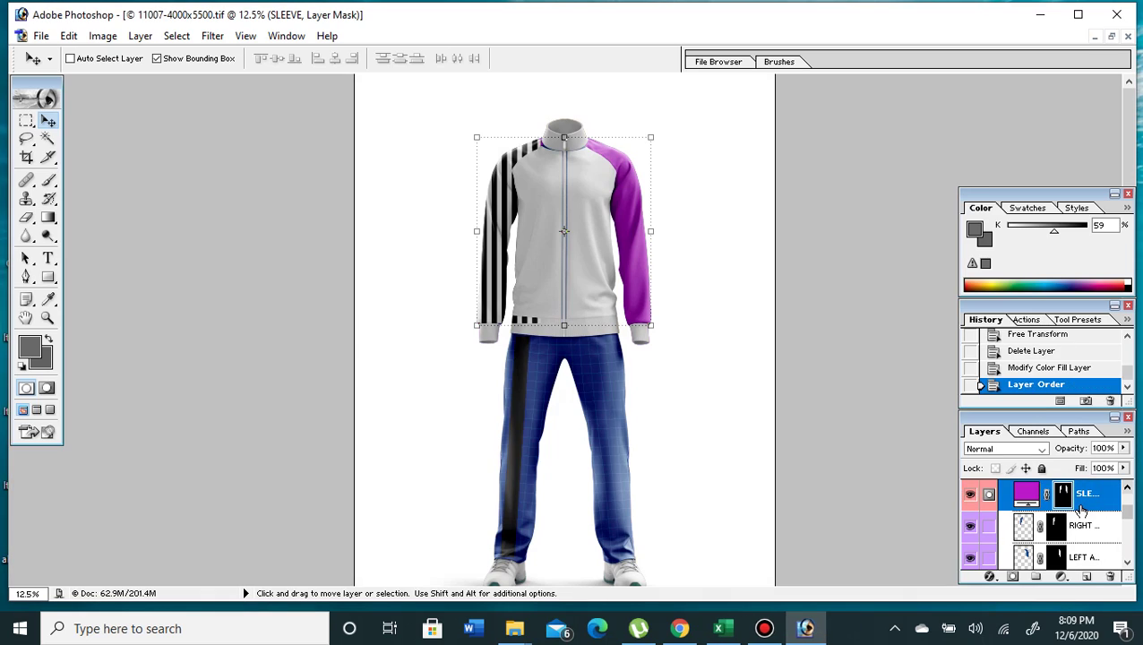
left_click(1127, 517)
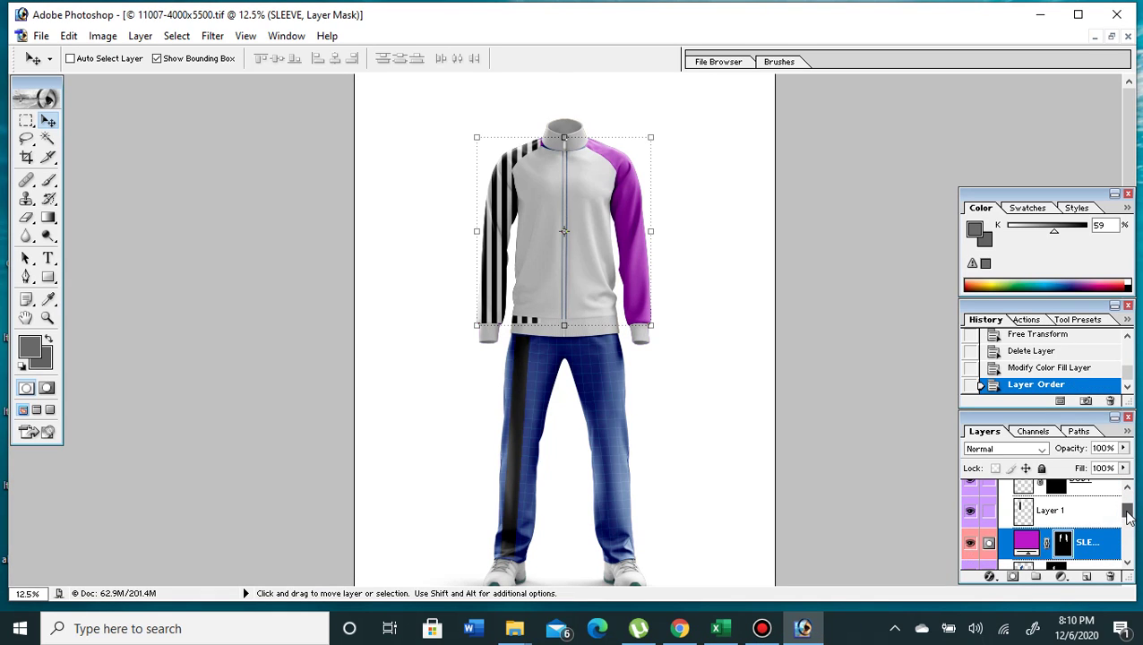
scroll(1127, 517, "up", 2)
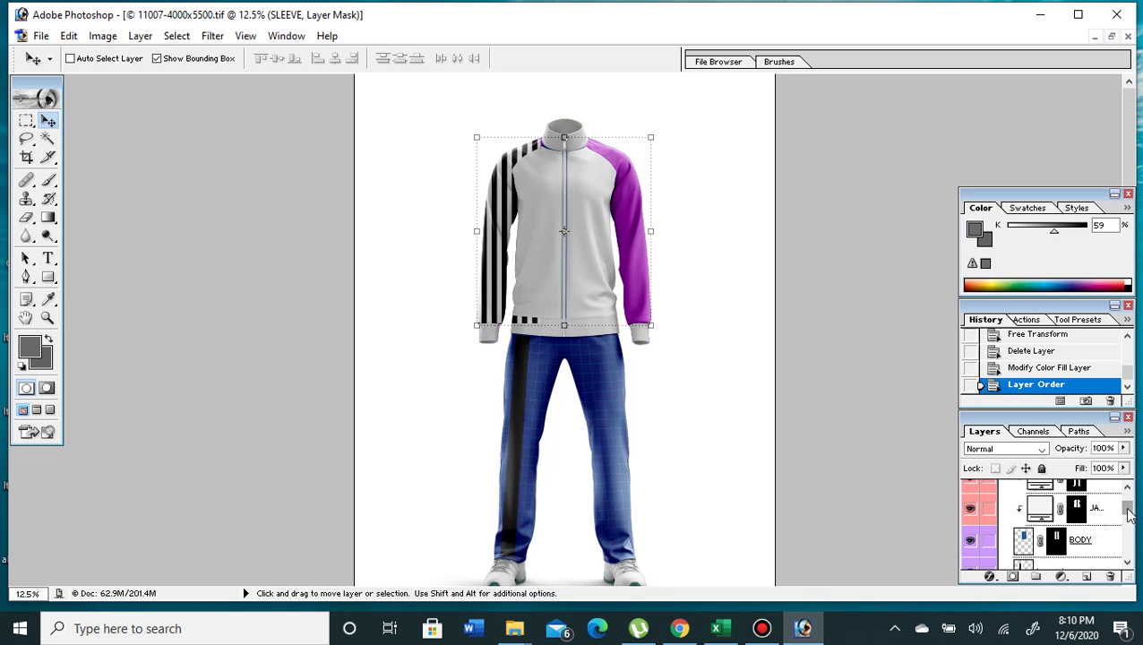
left_click_drag(1128, 509, 1128, 537)
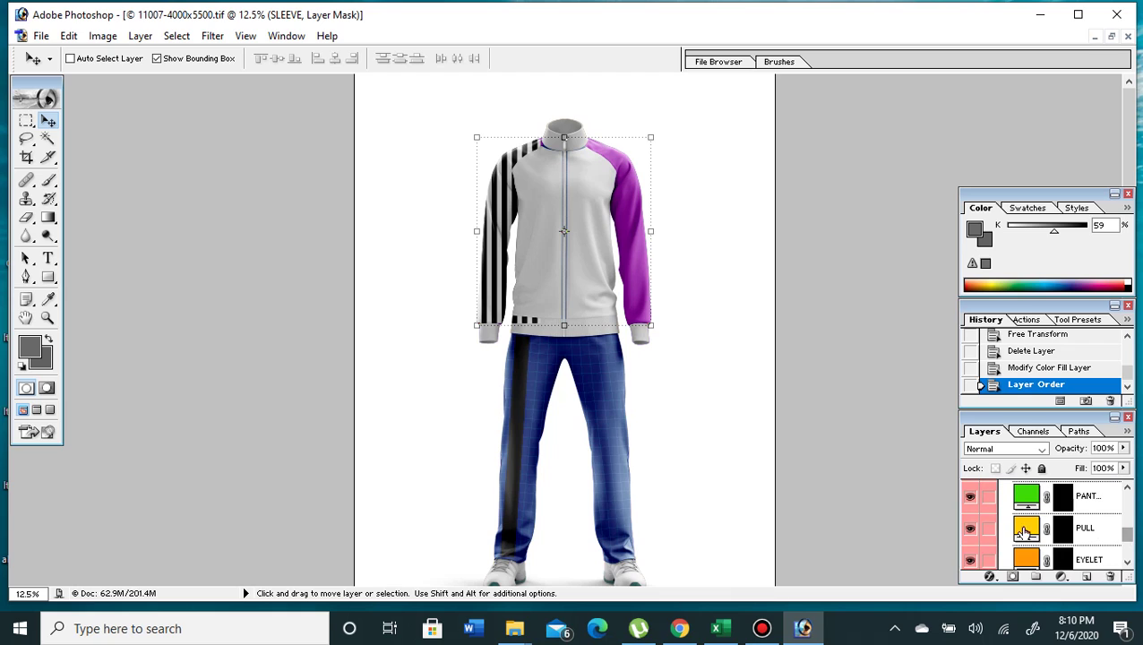
left_click_drag(1130, 540, 1131, 524)
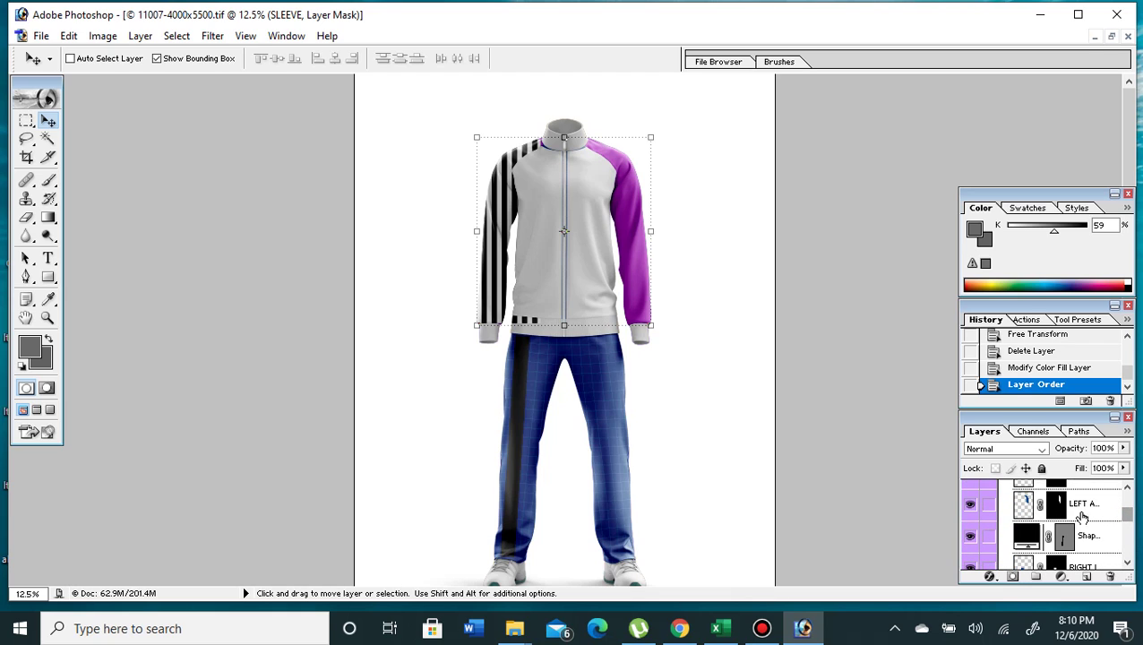
left_click(1129, 519)
left_click_drag(1129, 519, 1130, 530)
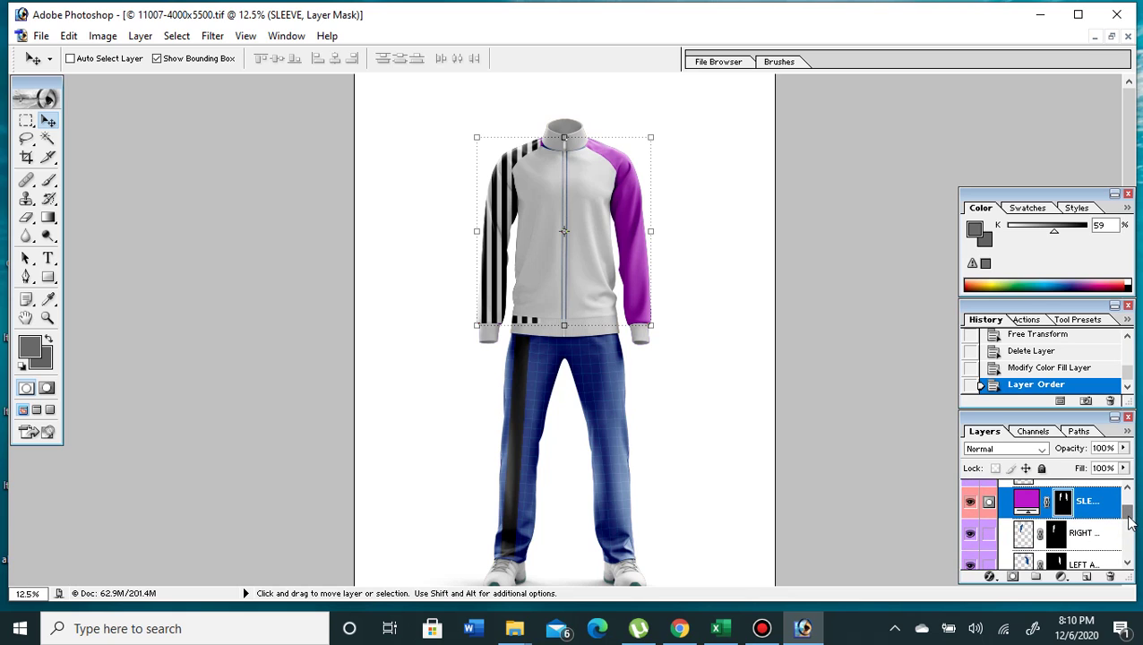
left_click_drag(1039, 506, 1043, 470)
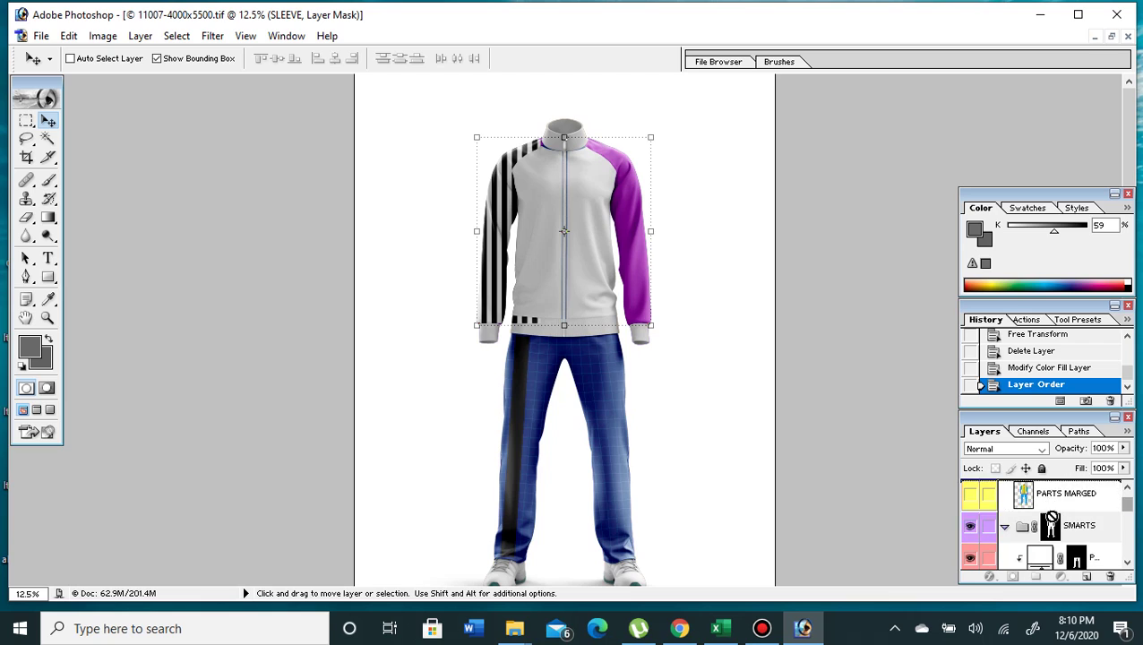
left_click_drag(1043, 469, 1054, 533)
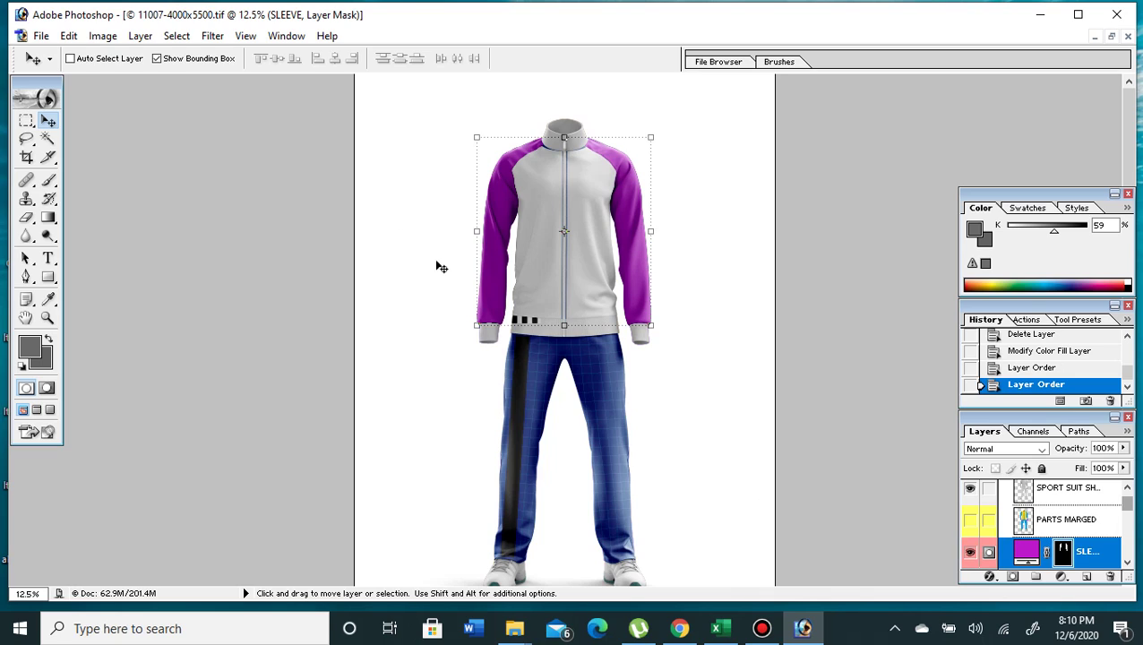
- Change the SLEEVE fill colour to lime-yellow #D7E443 so both sleeves turn yellow-green
double_click(1027, 554)
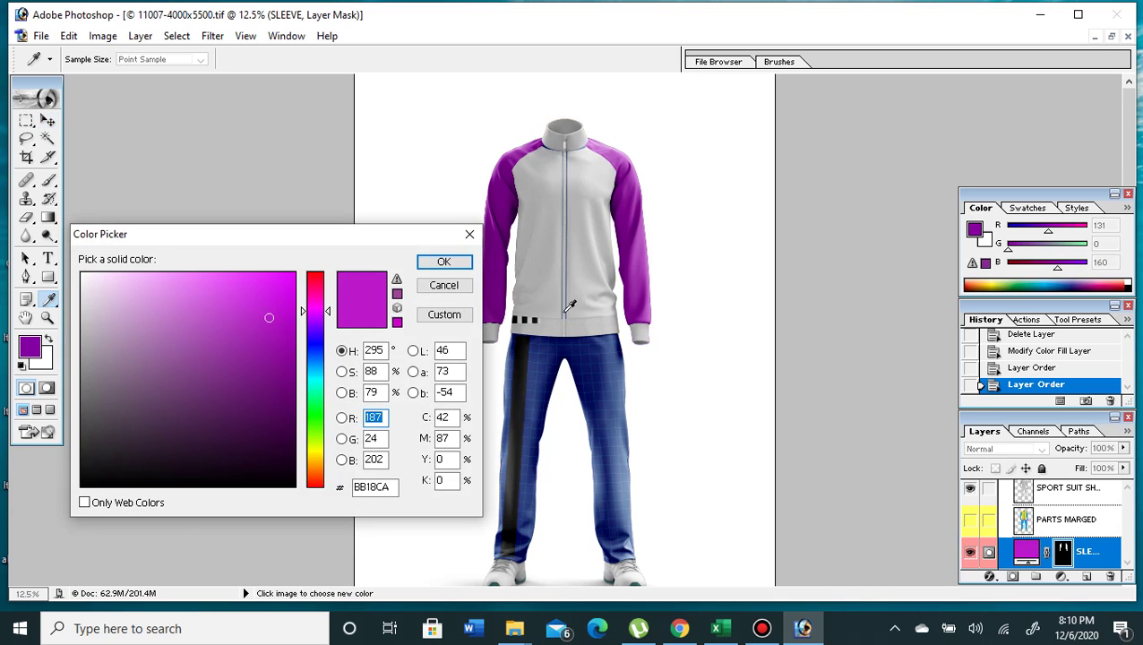
left_click(521, 354)
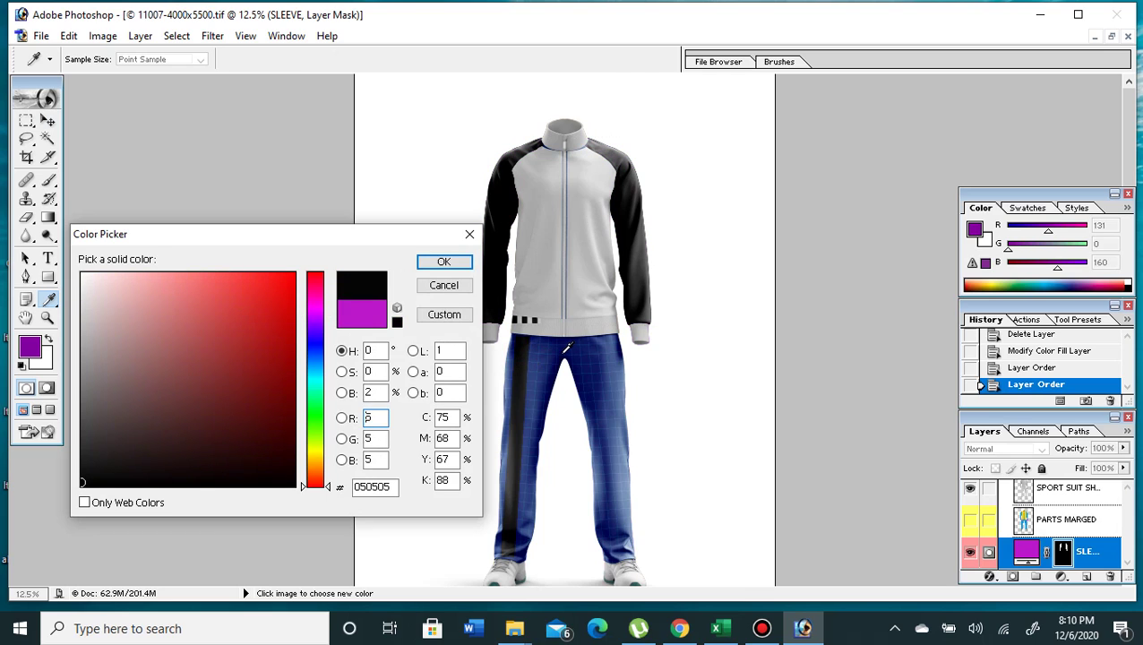
left_click(560, 357)
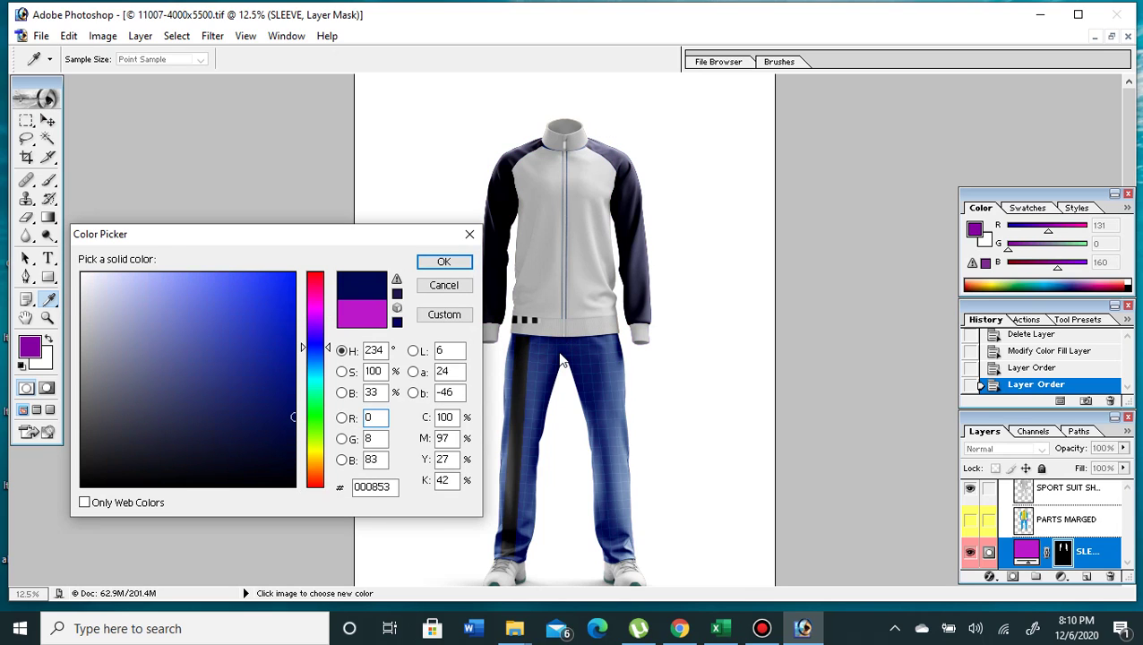
left_click(302, 343)
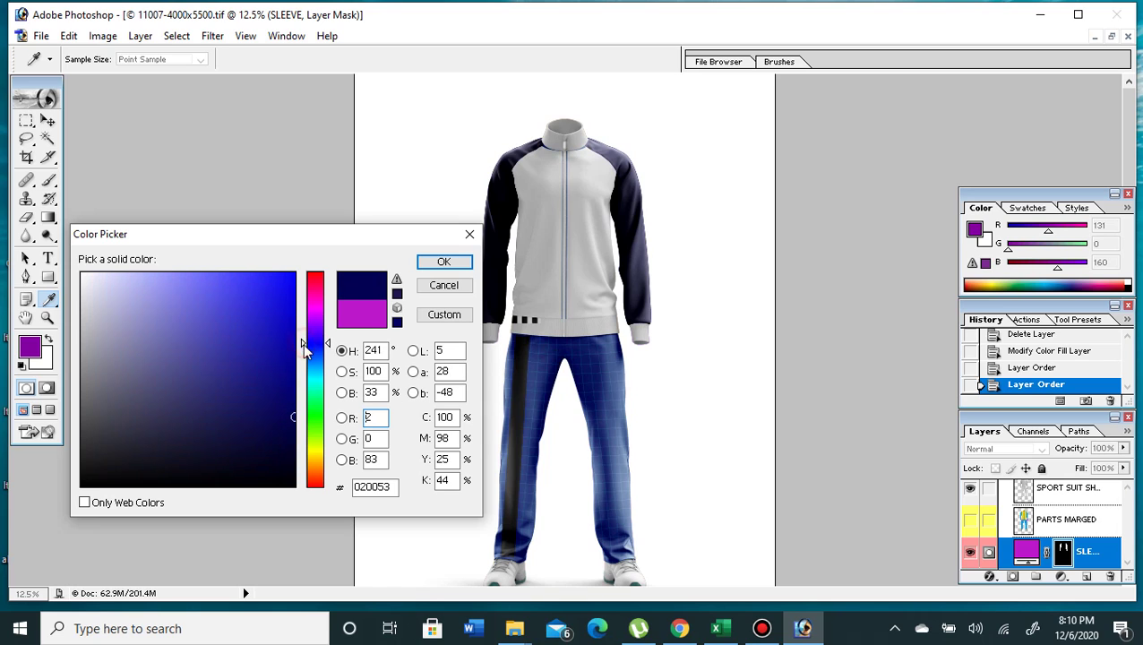
left_click_drag(302, 343, 309, 454)
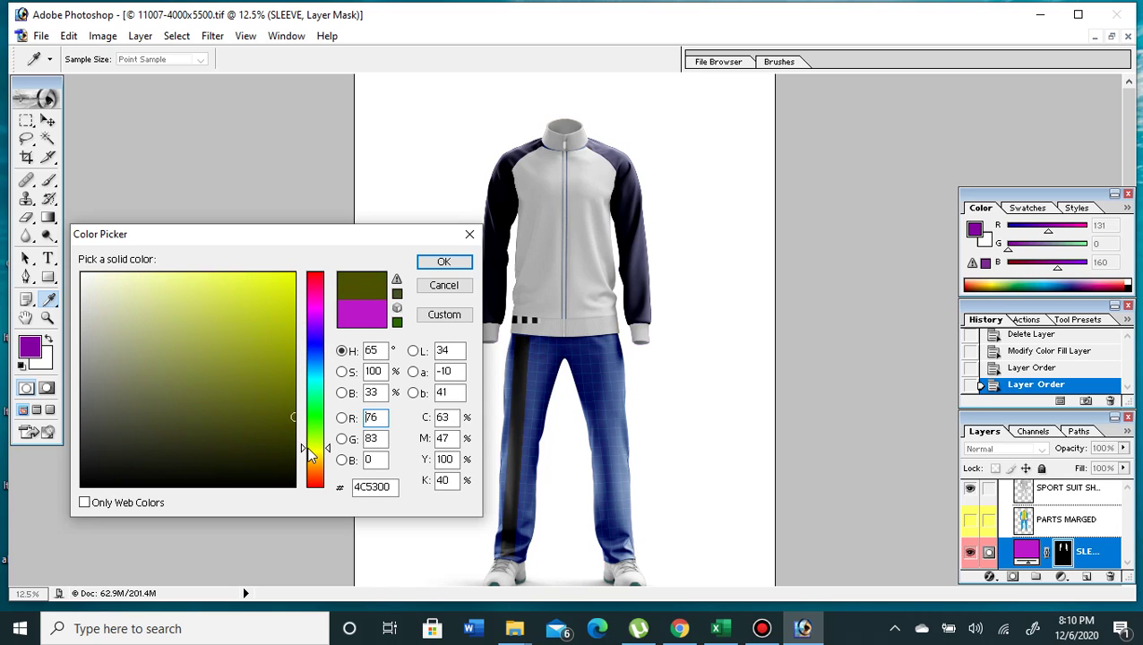
left_click_drag(292, 417, 232, 295)
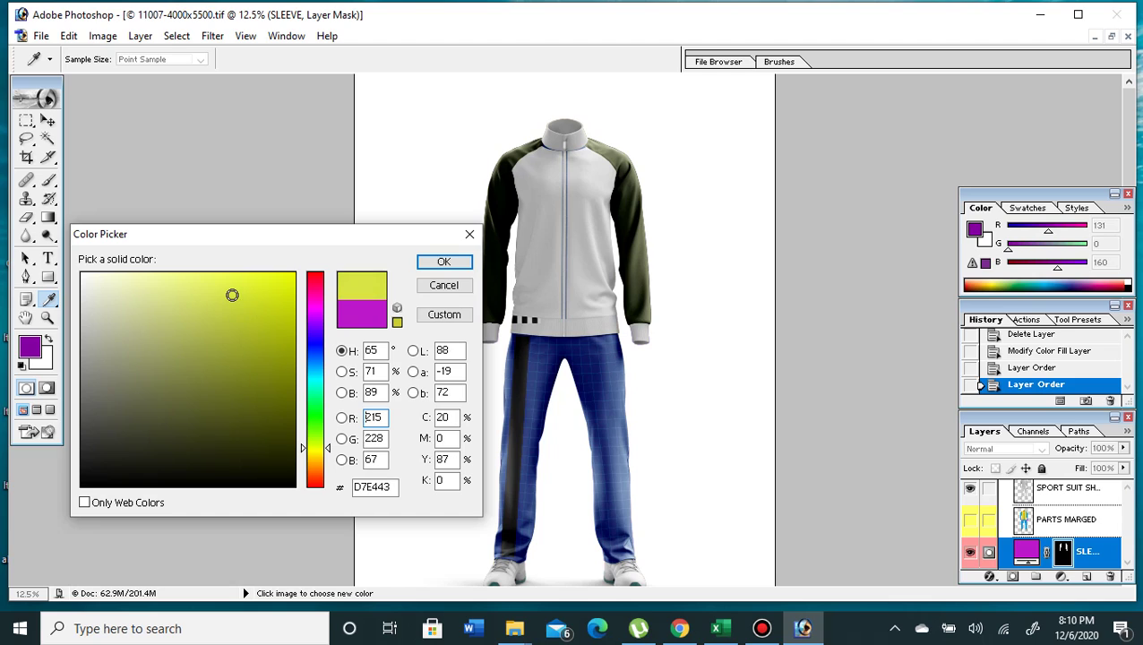
left_click(447, 266)
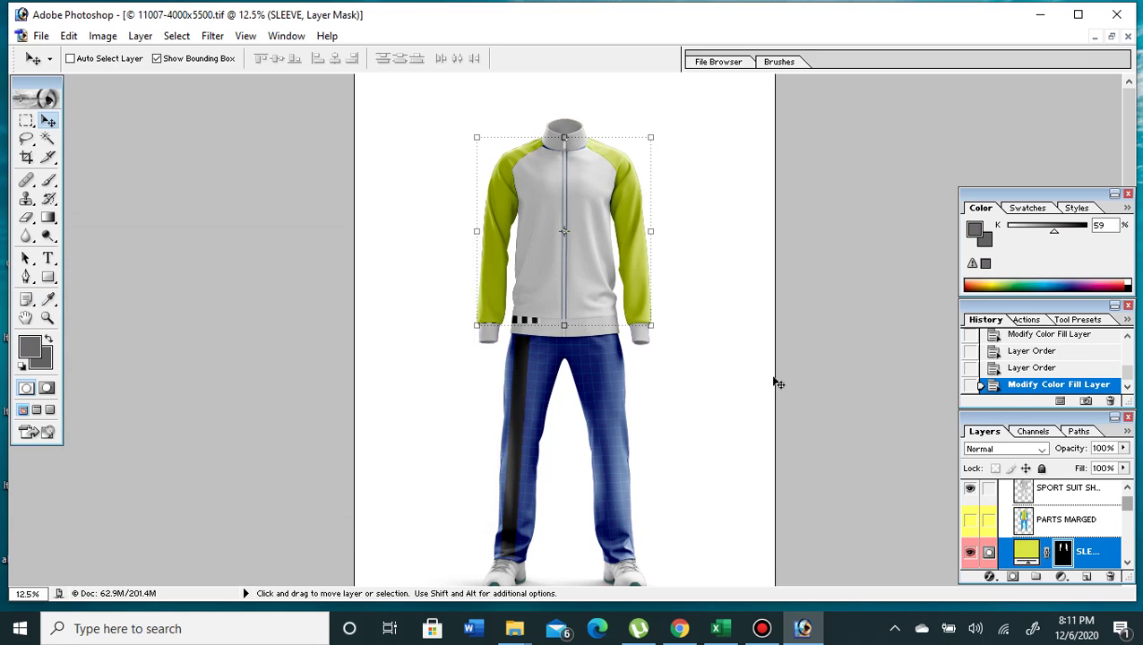